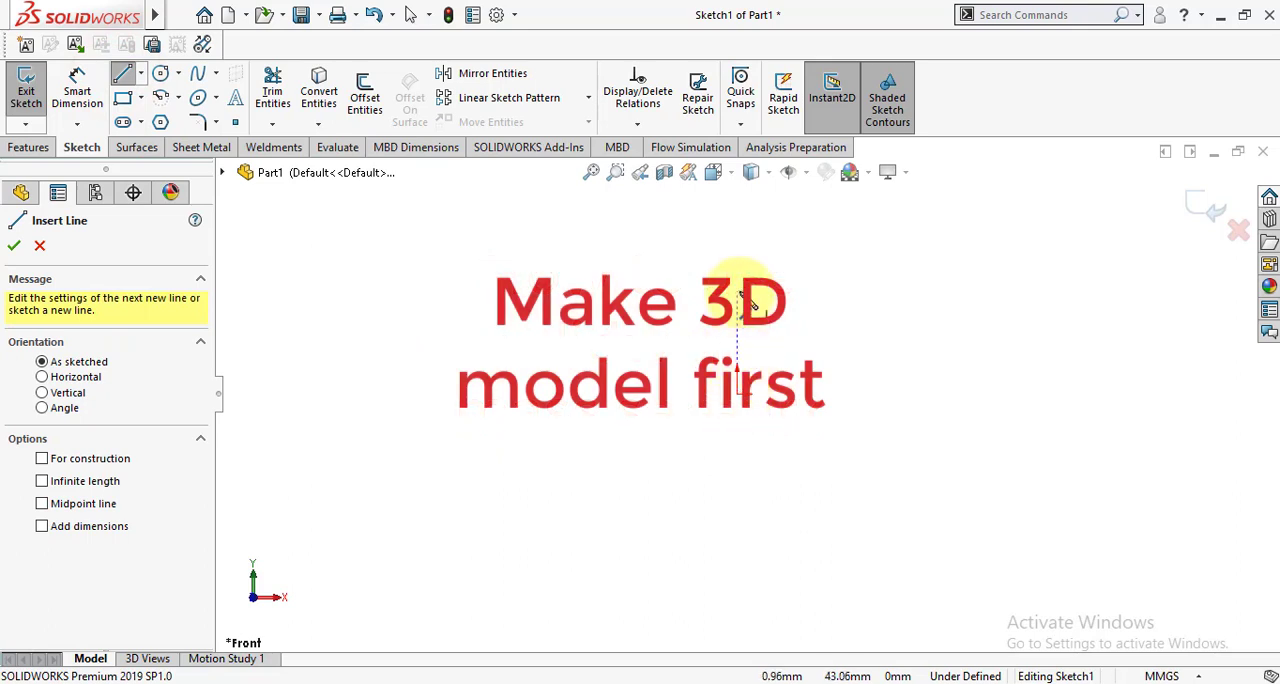
Sketch an open hat-shaped profile of five connected lines from the origin, about 39 mm high with a top about 73 mm wide and collinear base flanges.
click(738, 392)
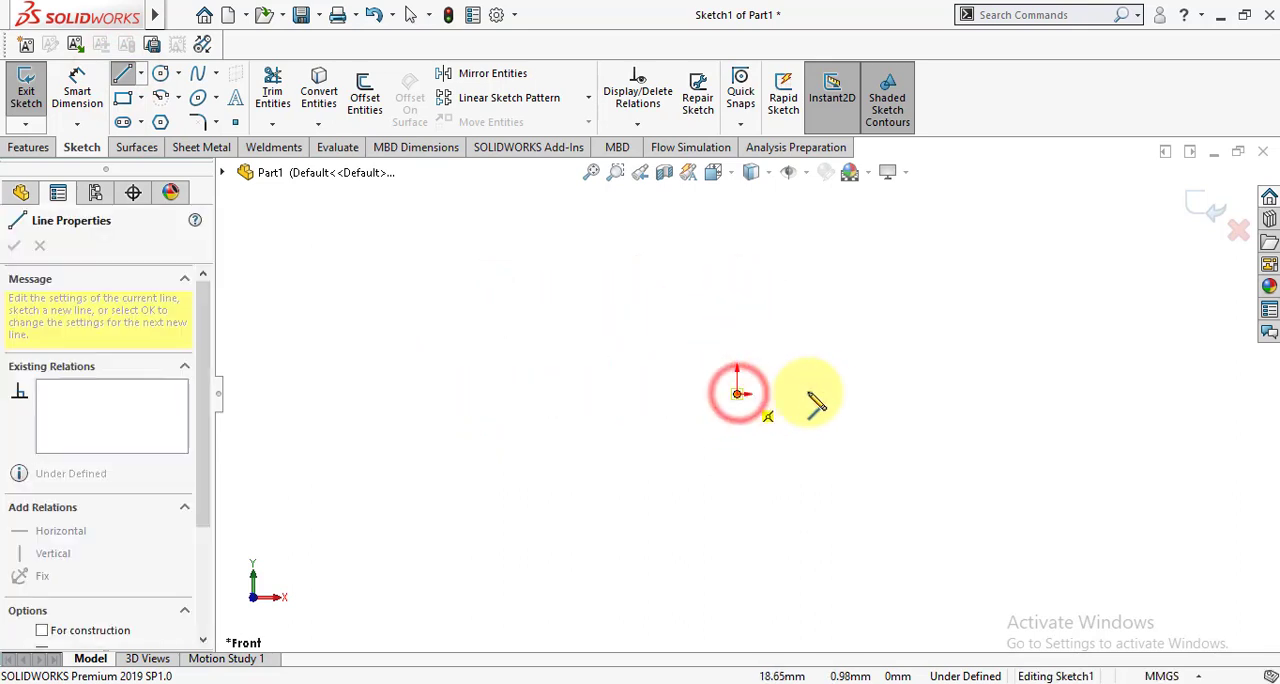
click(862, 392)
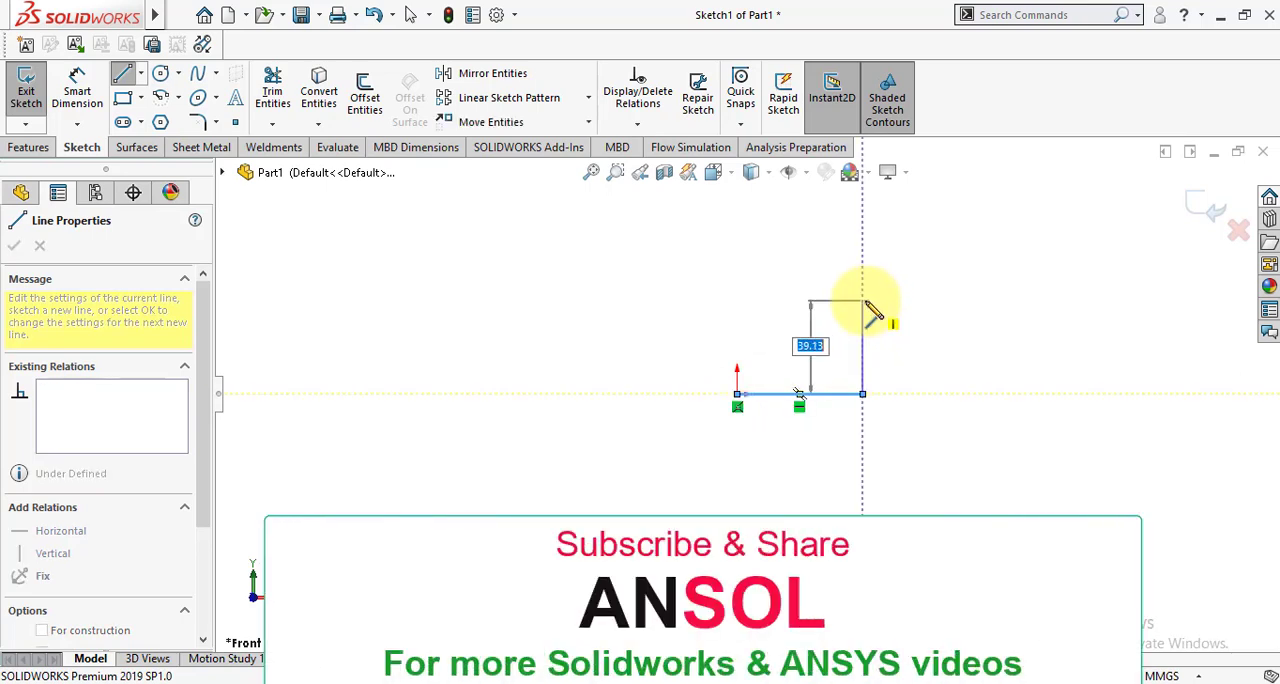
click(862, 300)
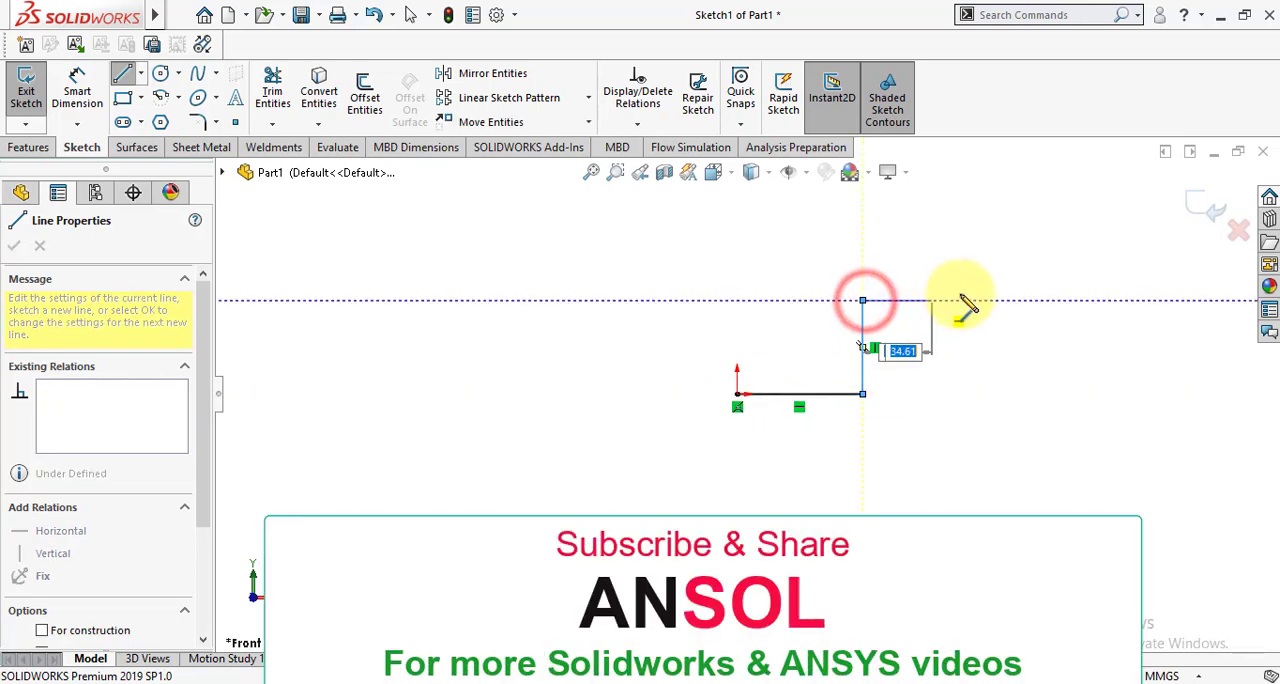
click(1037, 300)
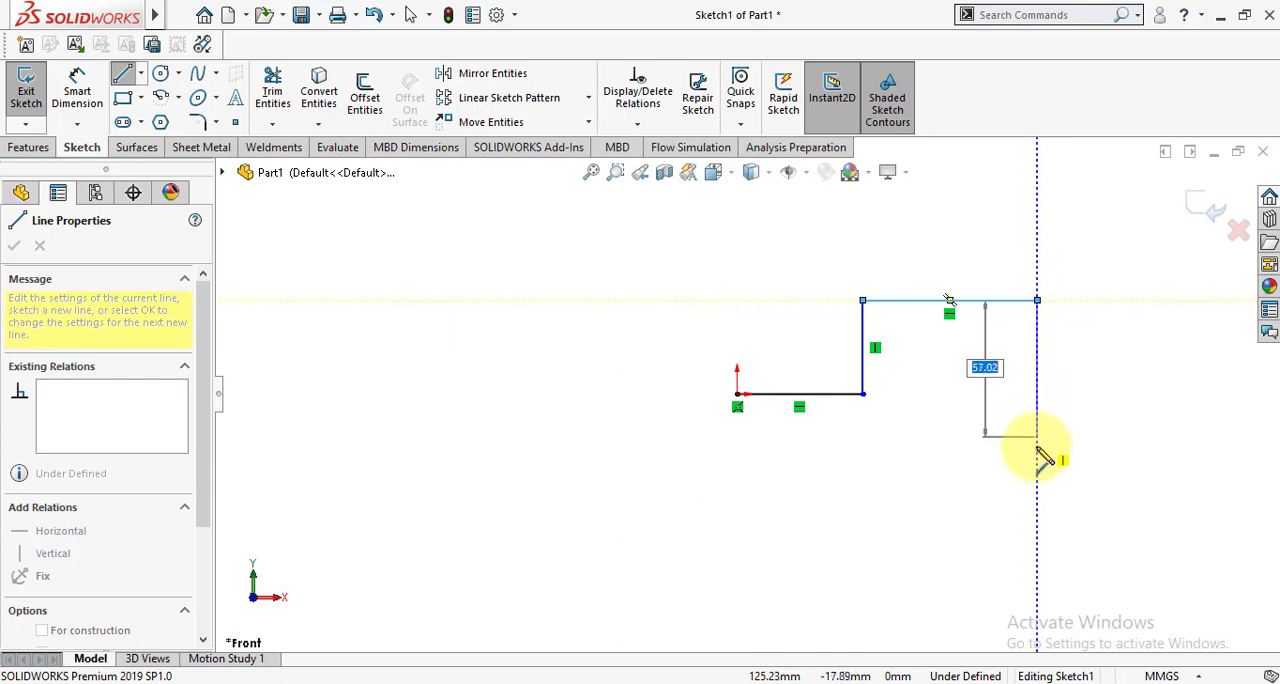
click(1037, 393)
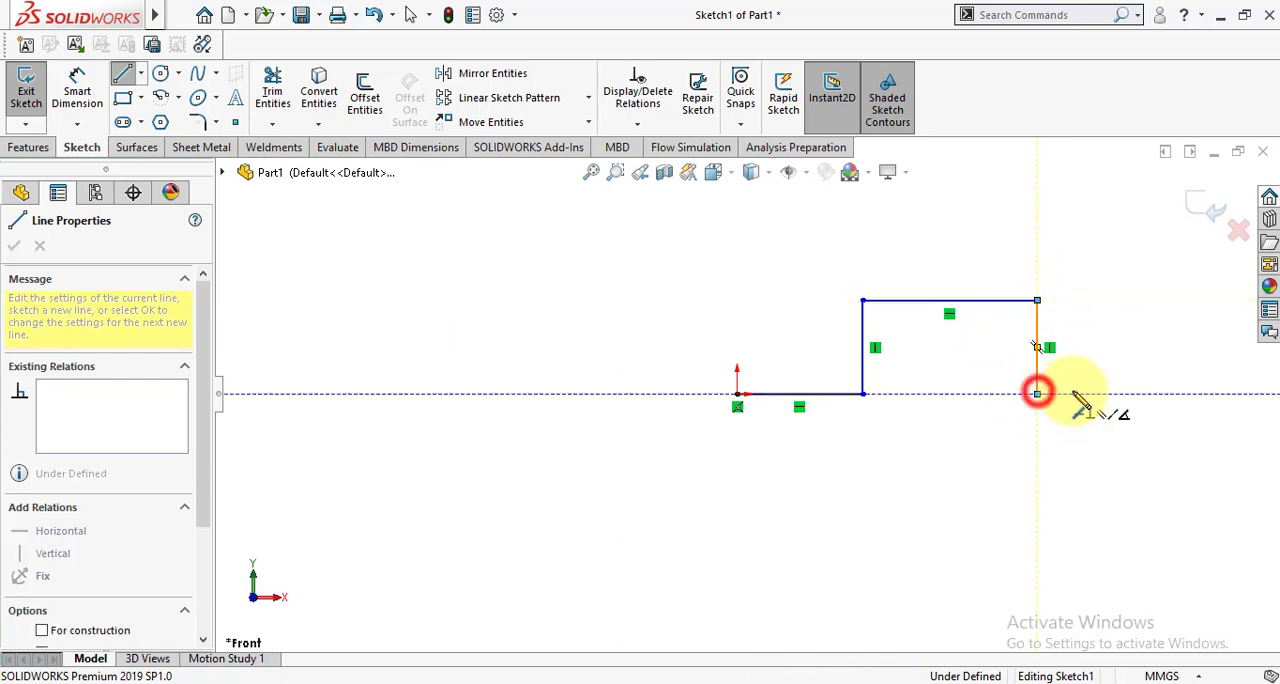
click(1155, 393)
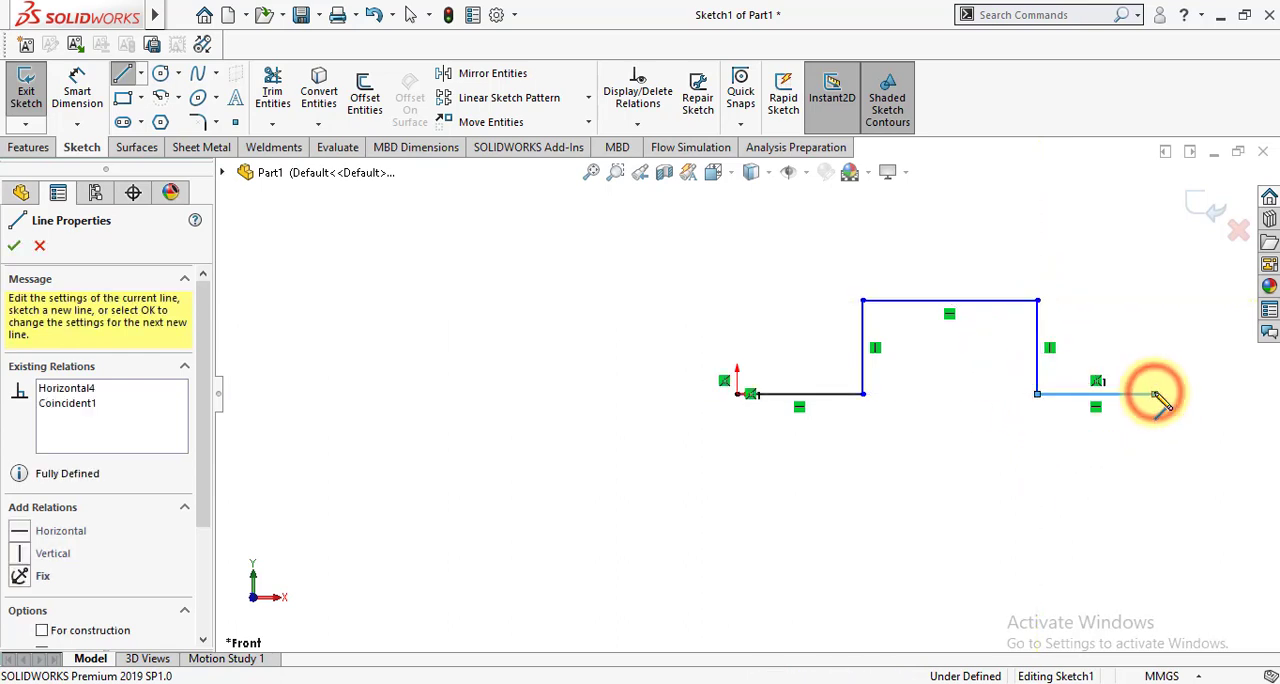
key(Escape)
key(Escape)
key(f)
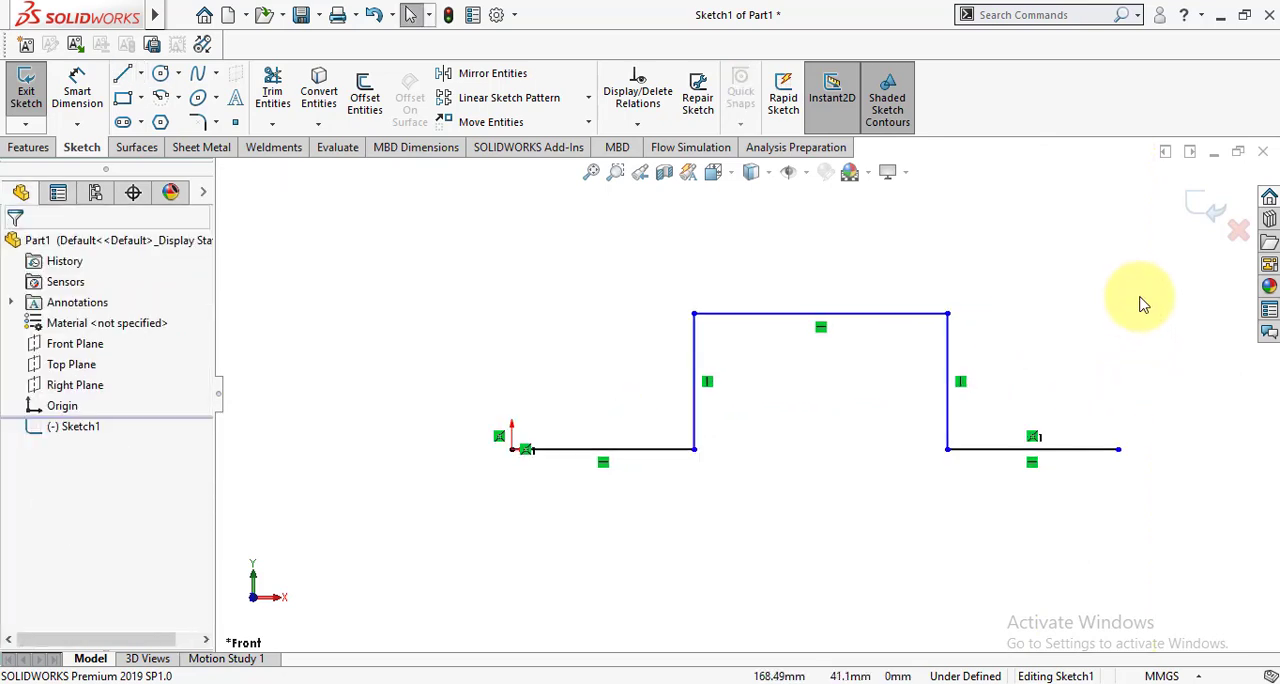
Add an equal-length relation between the two horizontal base lines of the profile.
click(617, 453)
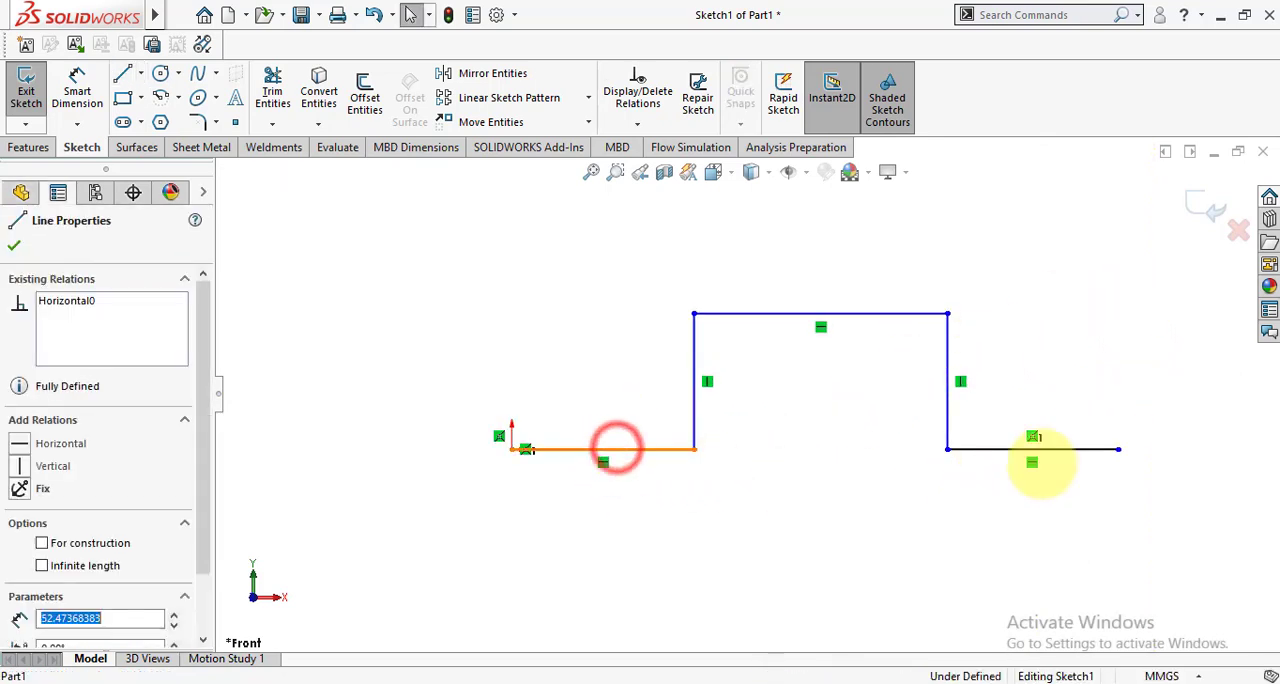
ctrl+click(1022, 452)
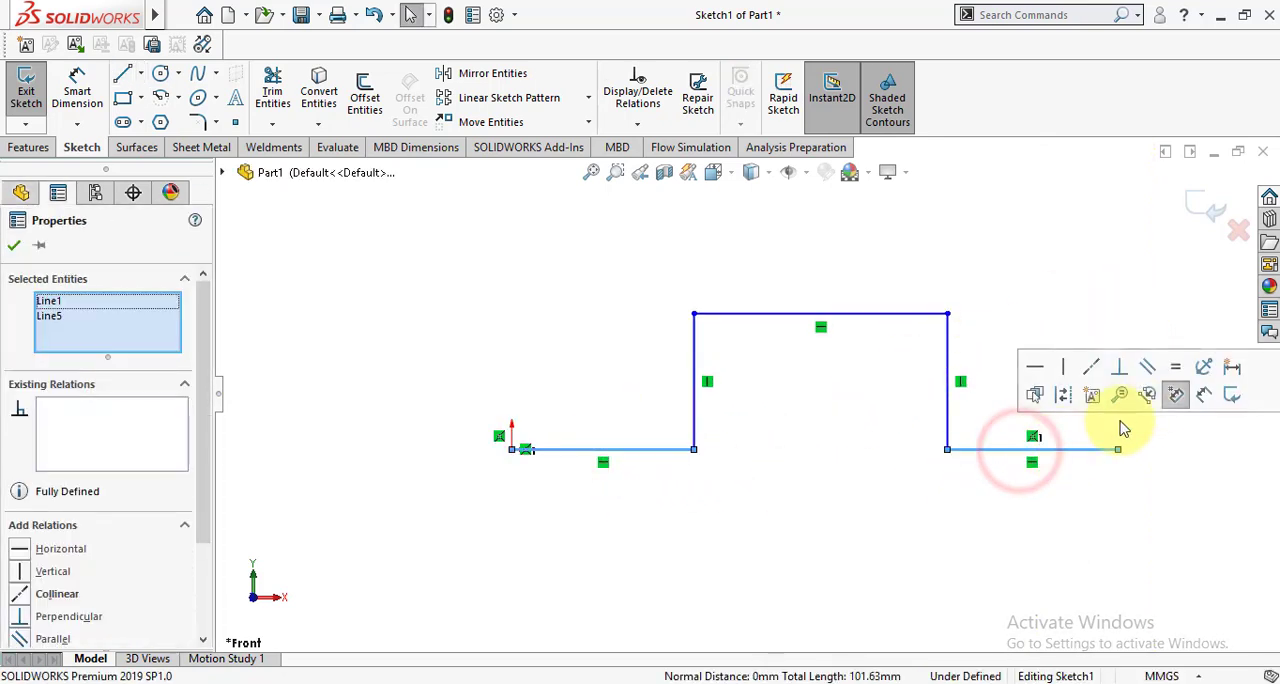
click(1177, 369)
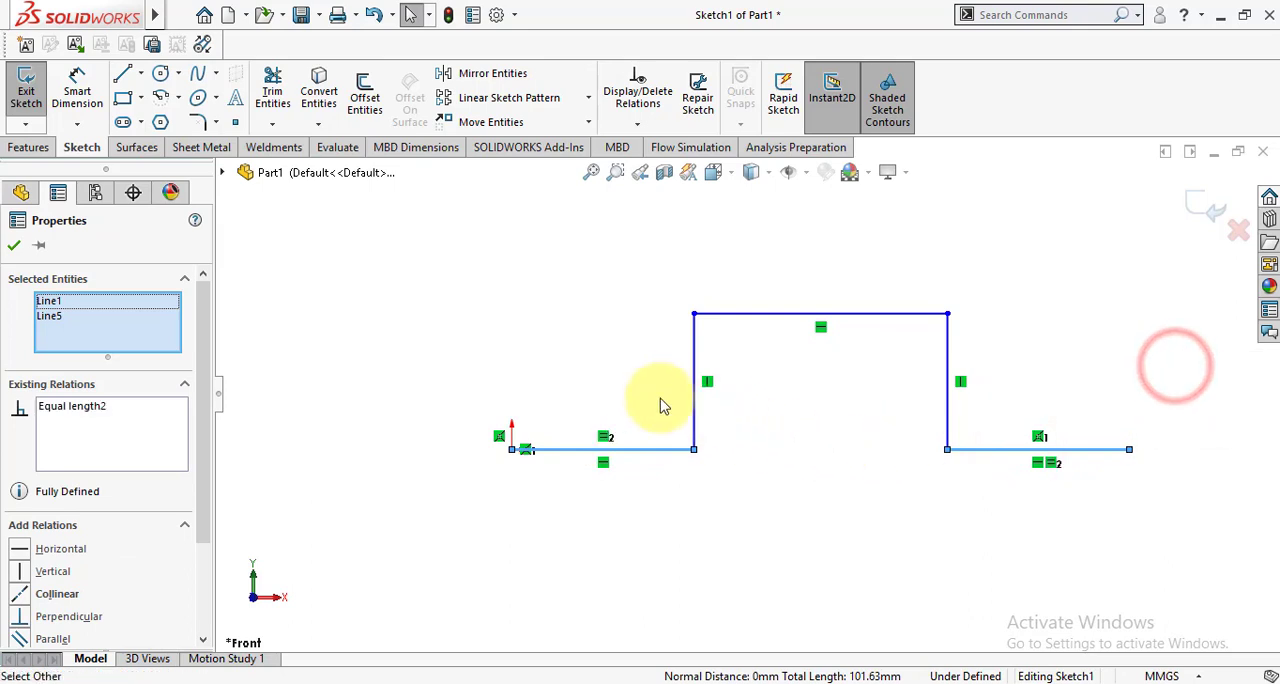
click(13, 247)
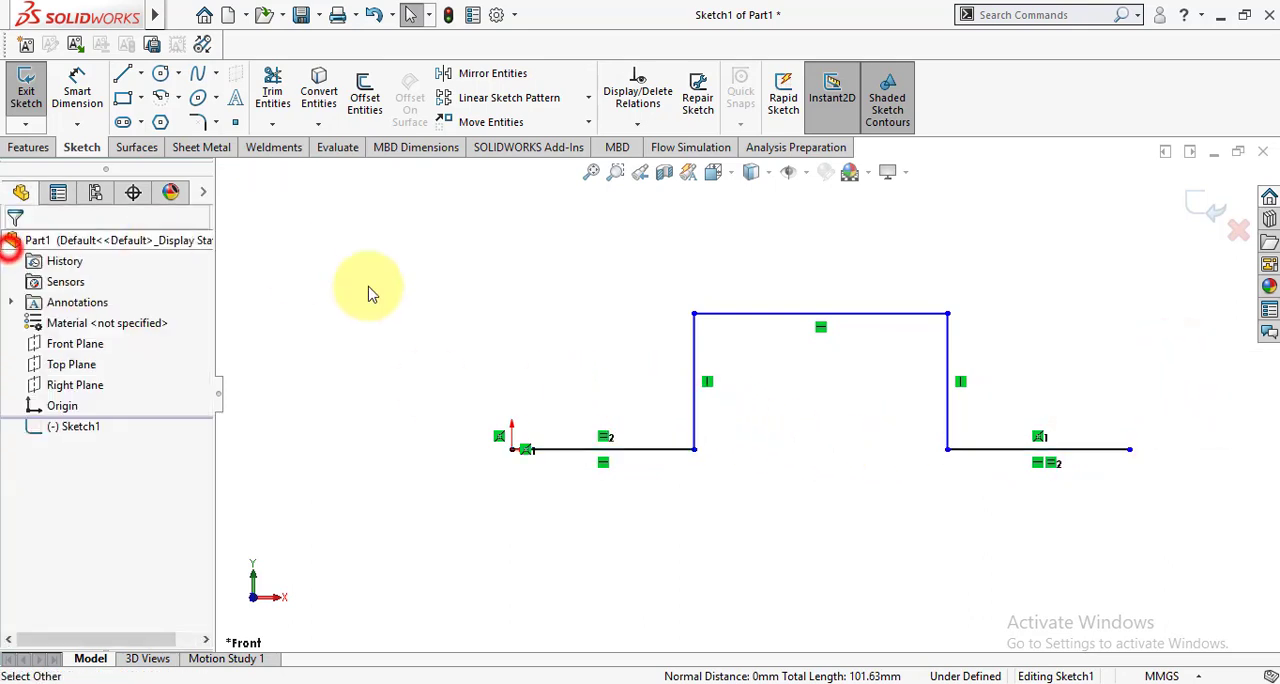
Make the two vertical lines of the profile equal in length.
click(693, 398)
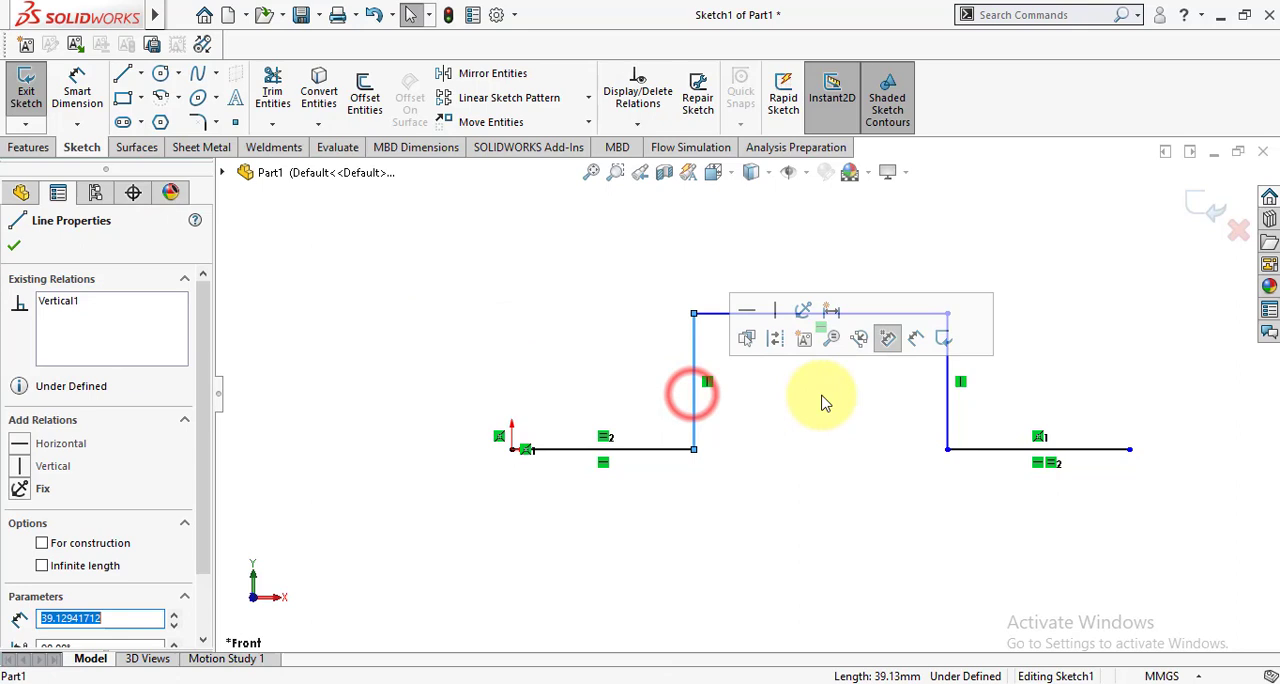
ctrl+click(950, 428)
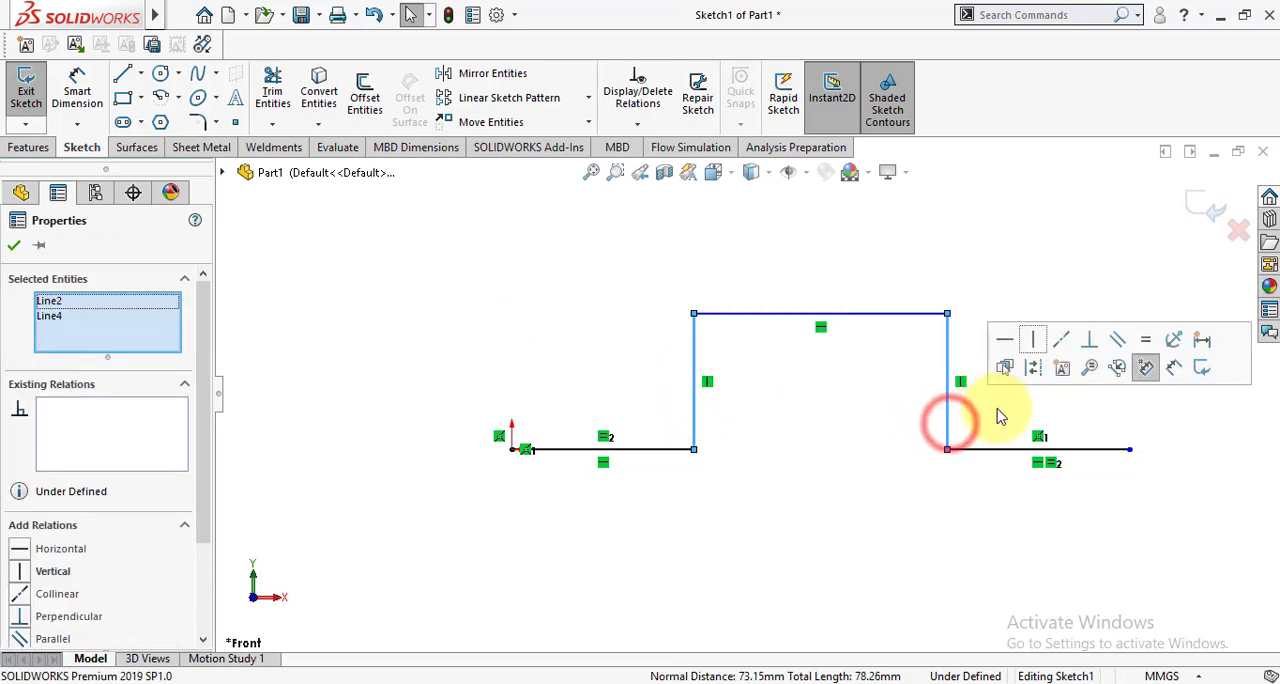
click(1143, 337)
click(13, 245)
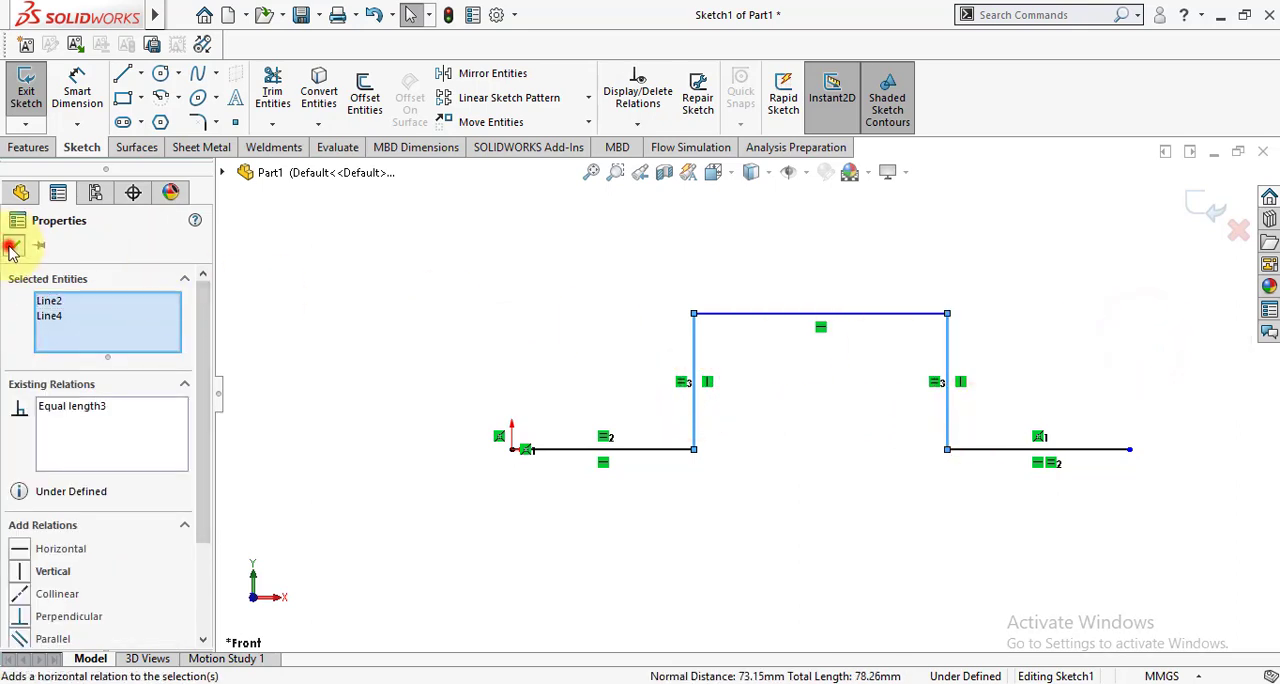
Dimension the horizontal base line that starts at the origin to 50 mm.
click(75, 78)
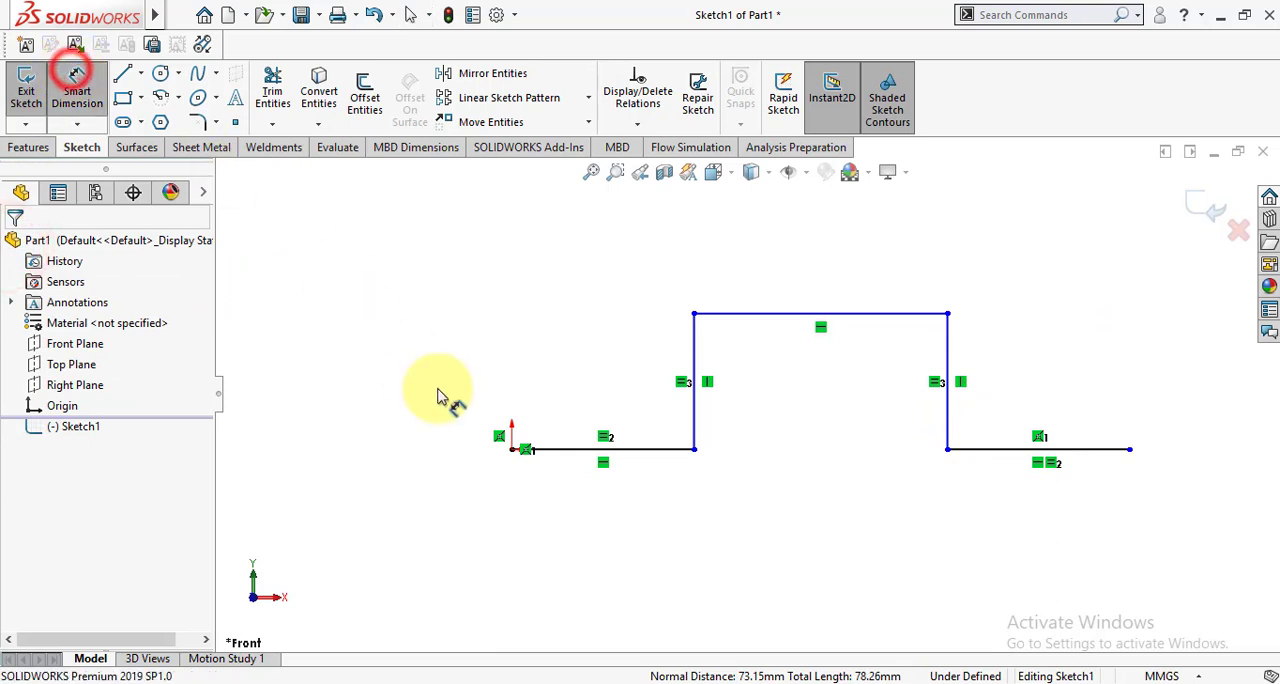
click(540, 449)
click(565, 522)
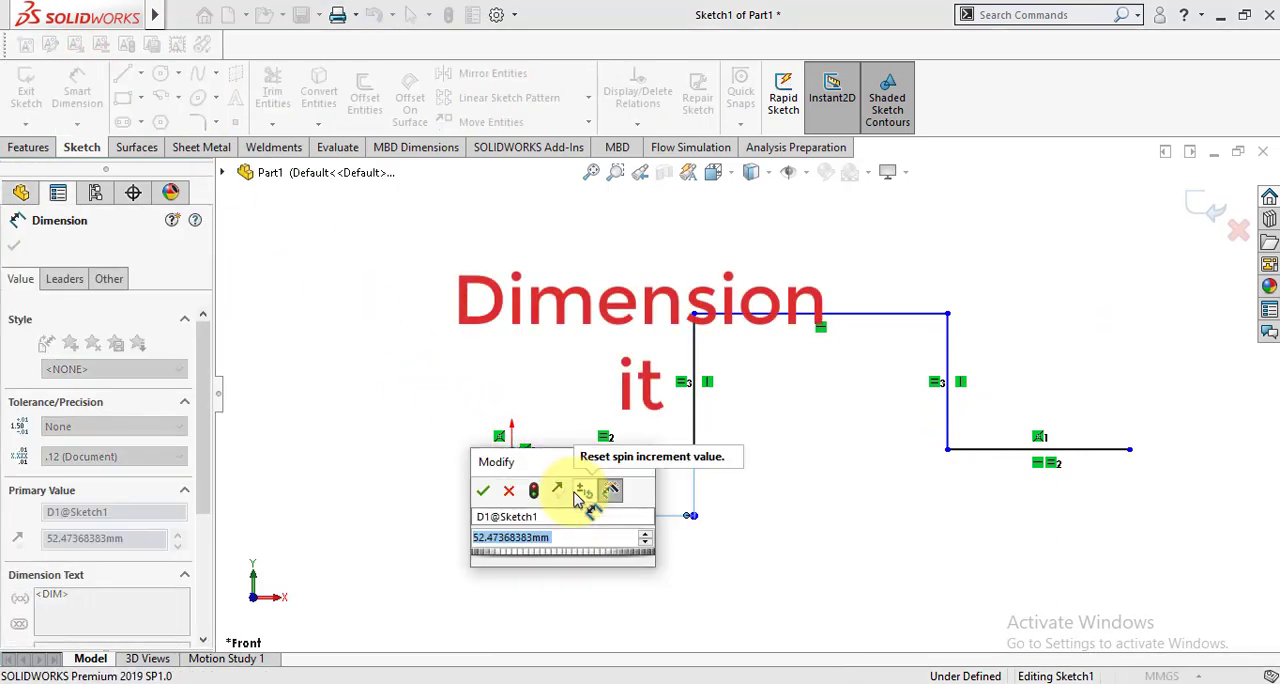
text(50)
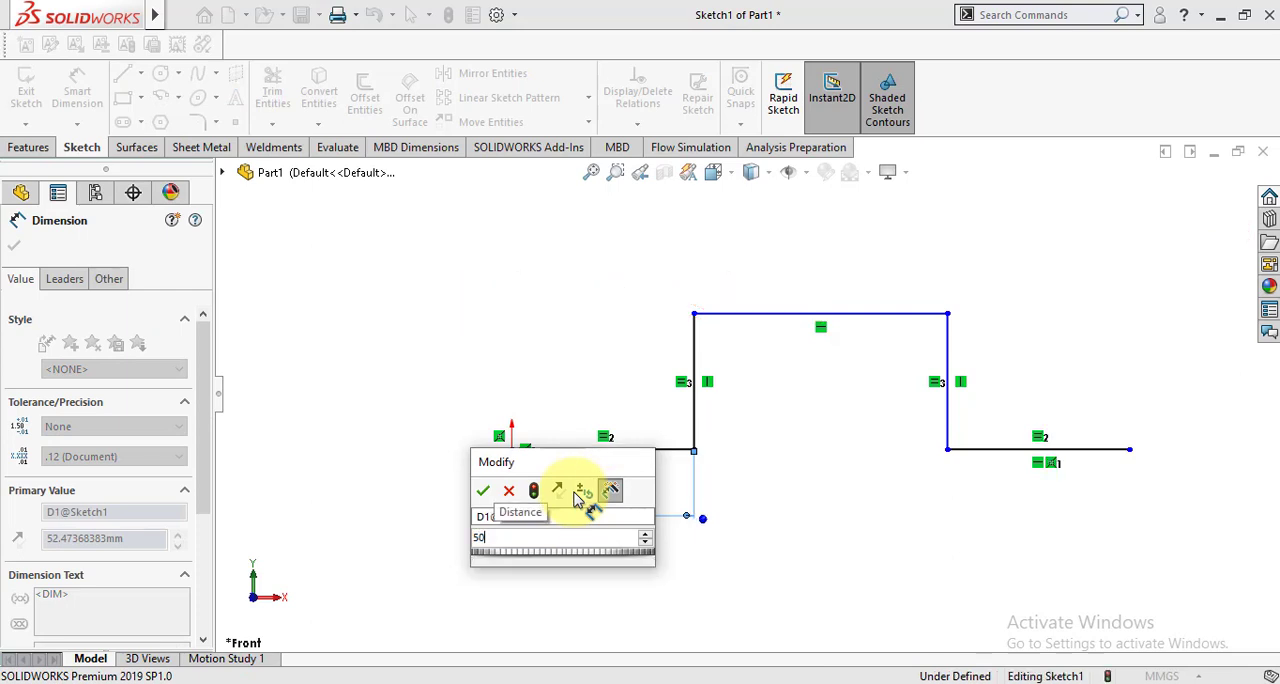
key(Return)
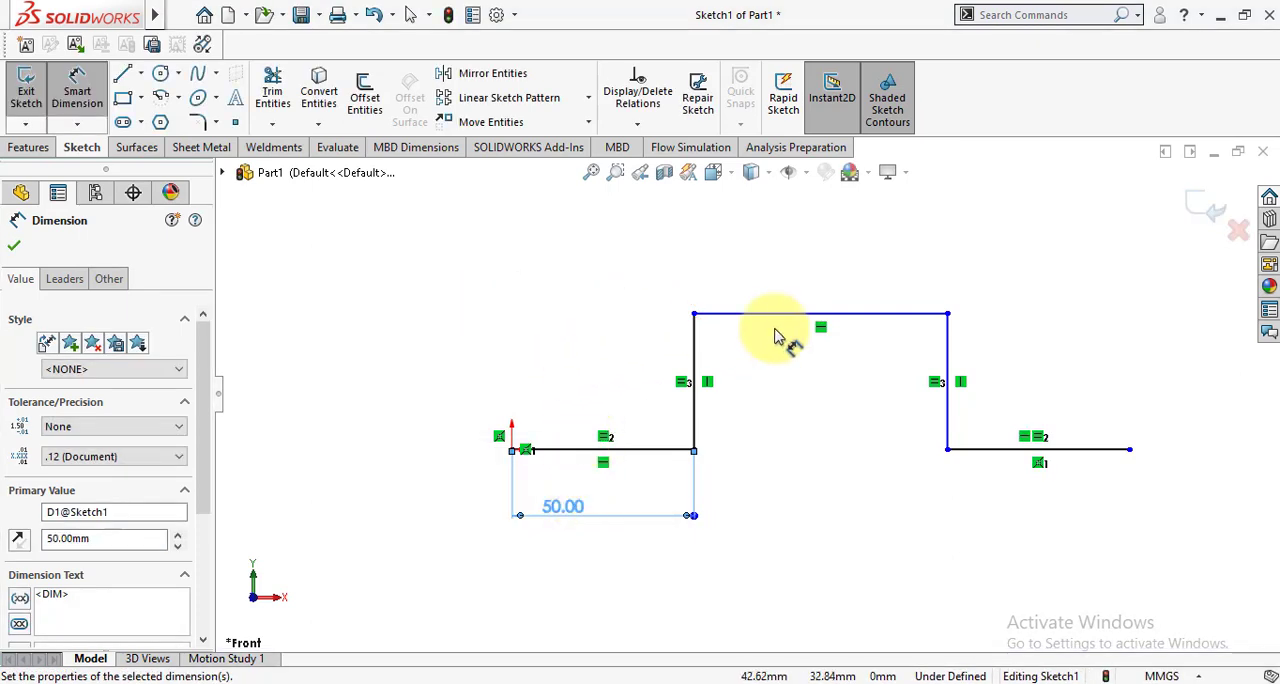
Dimension the upper horizontal line of the profile to 80 mm and finish dimensioning.
click(806, 315)
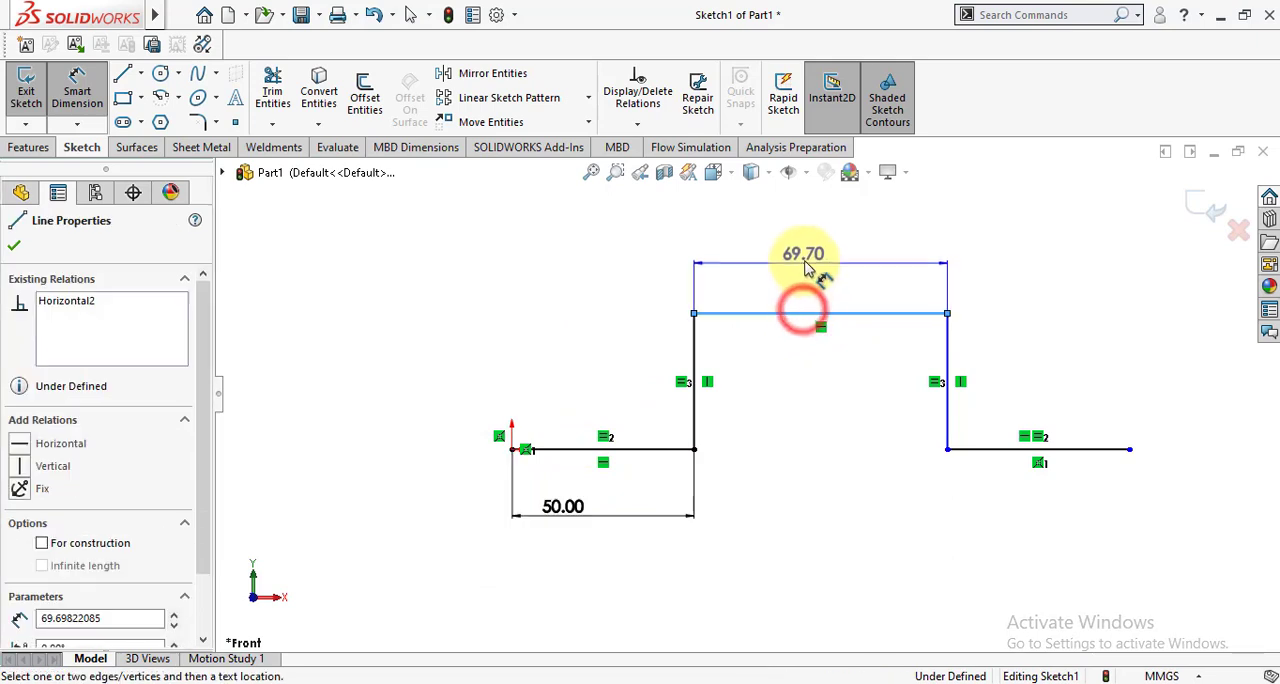
click(808, 262)
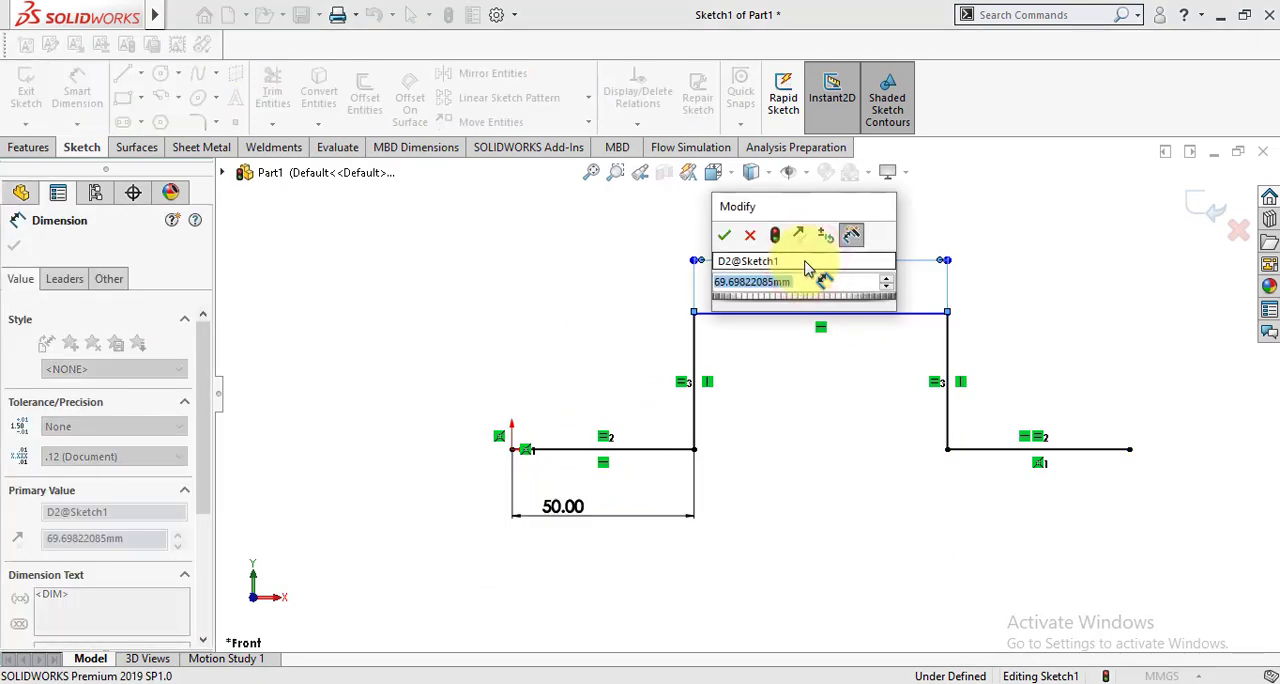
text(80)
key(Return)
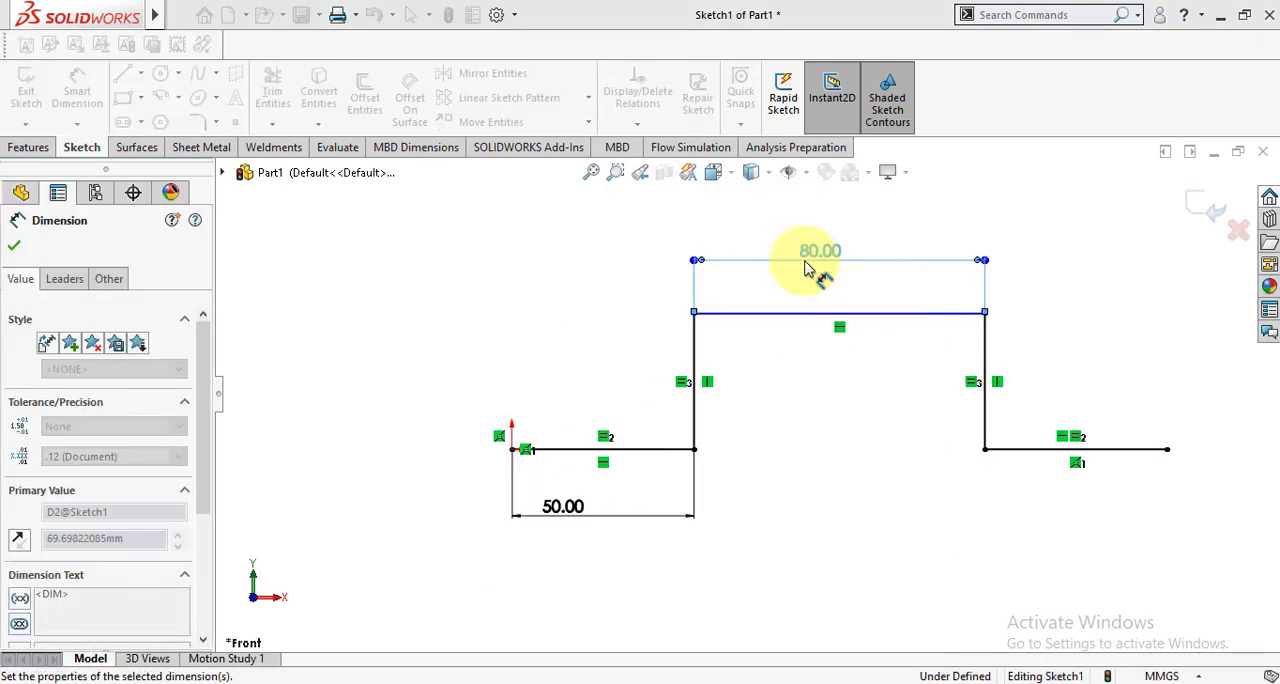
click(13, 247)
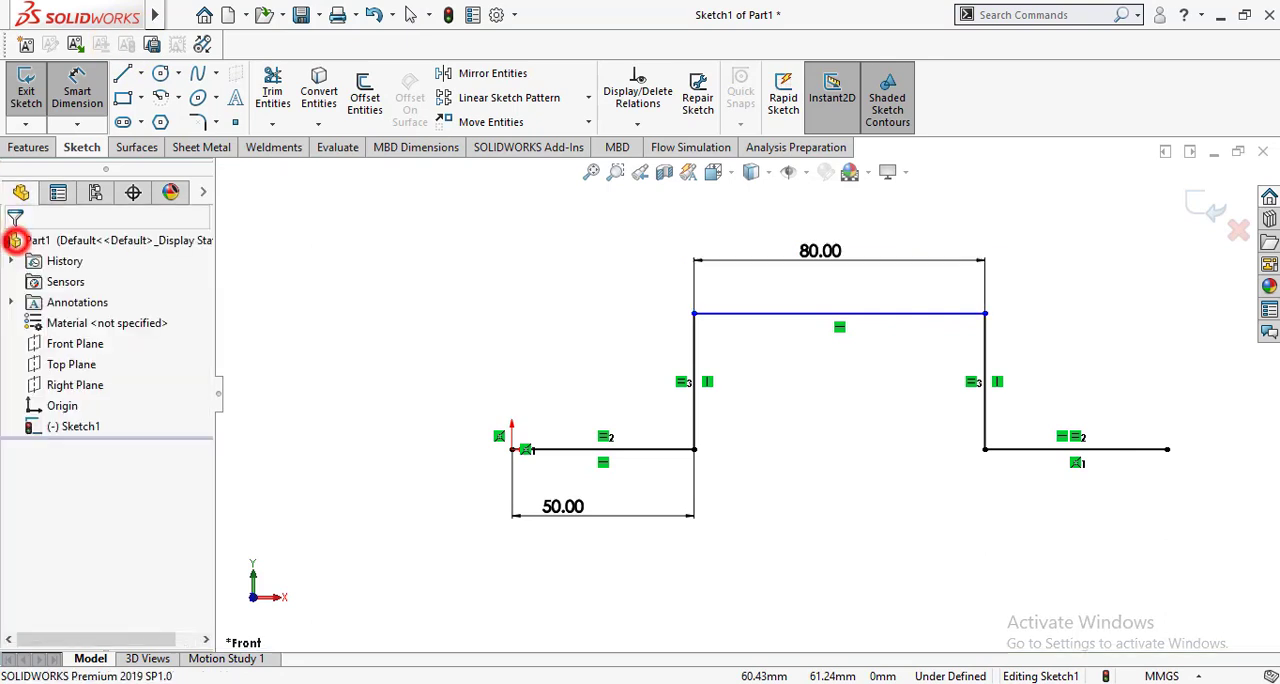
Dimension the vertical line nearest the origin to 40 mm and exit the sketch.
click(698, 424)
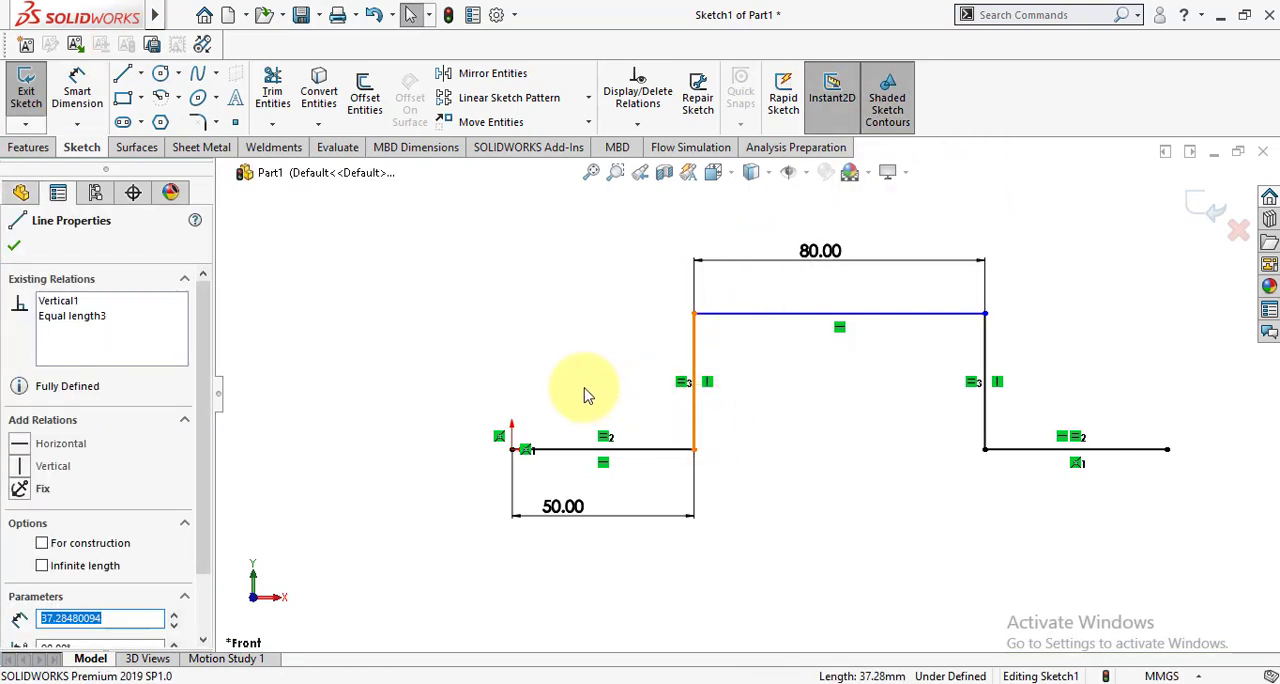
click(585, 392)
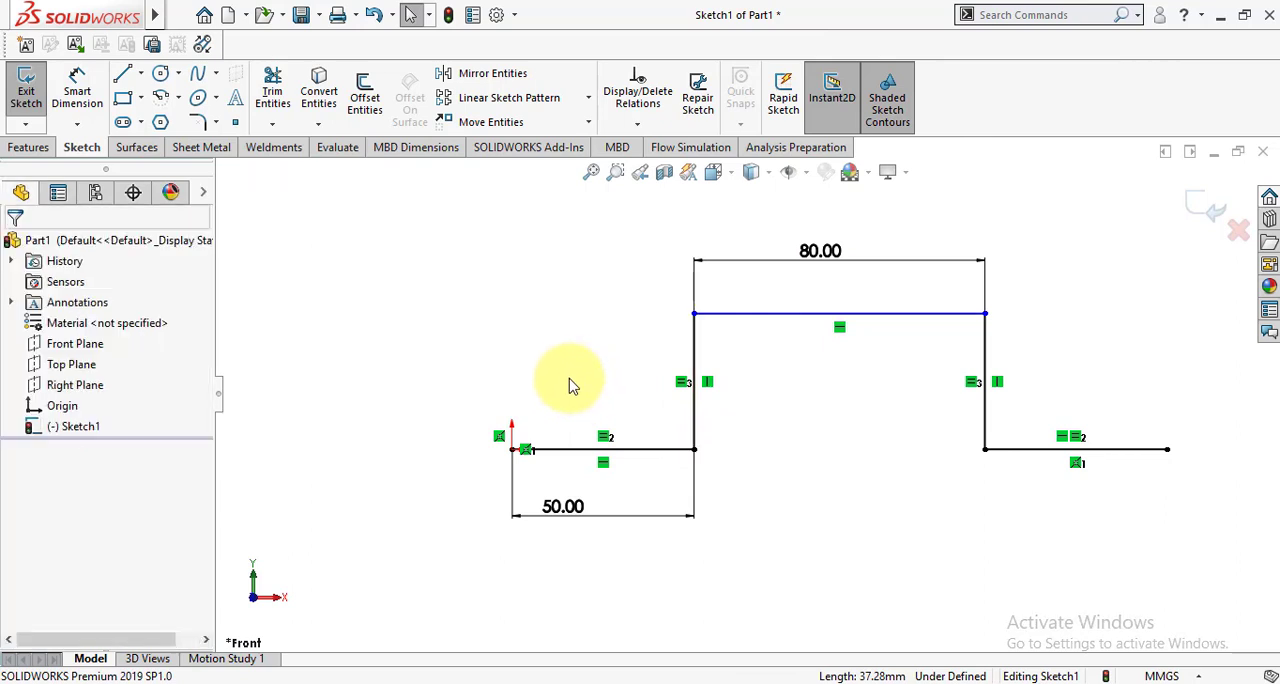
click(77, 80)
click(694, 408)
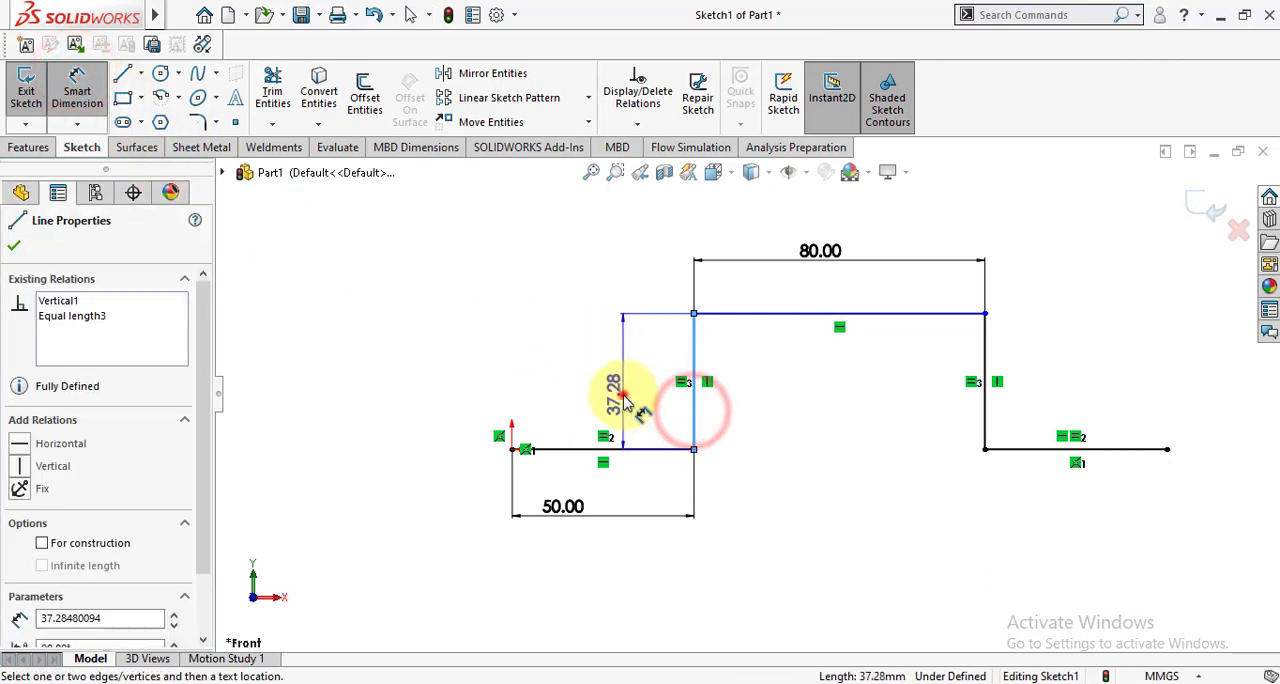
click(622, 397)
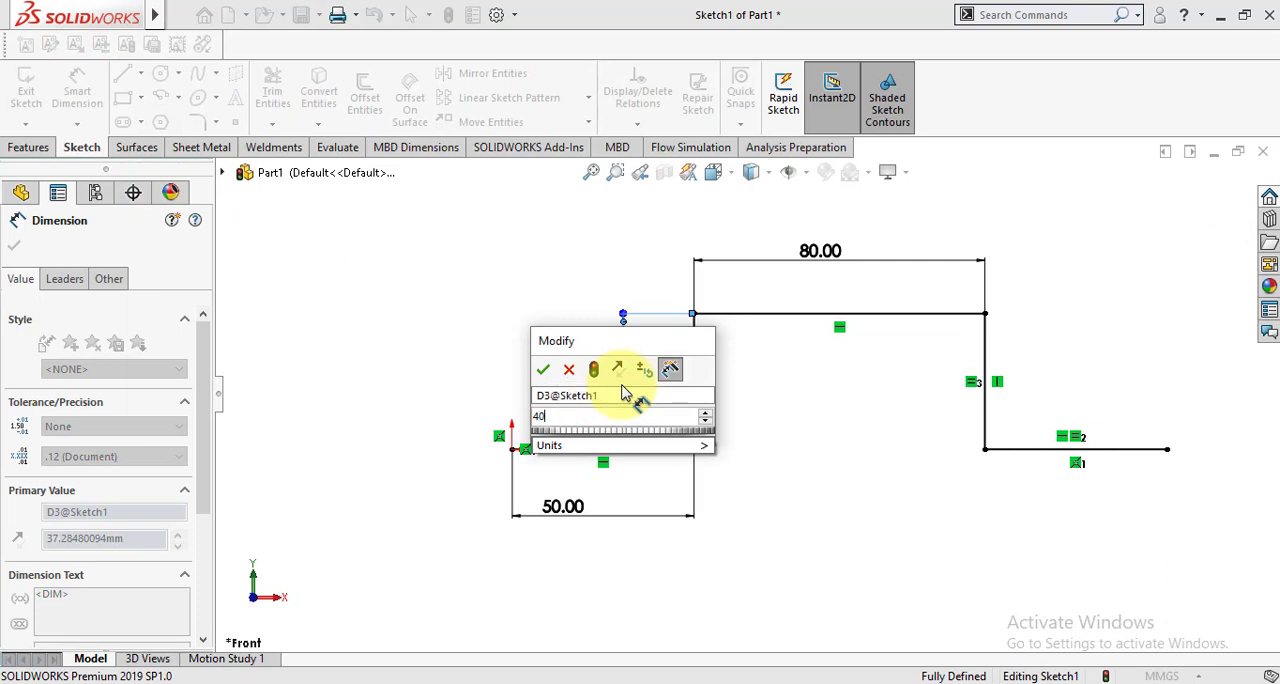
key(Return)
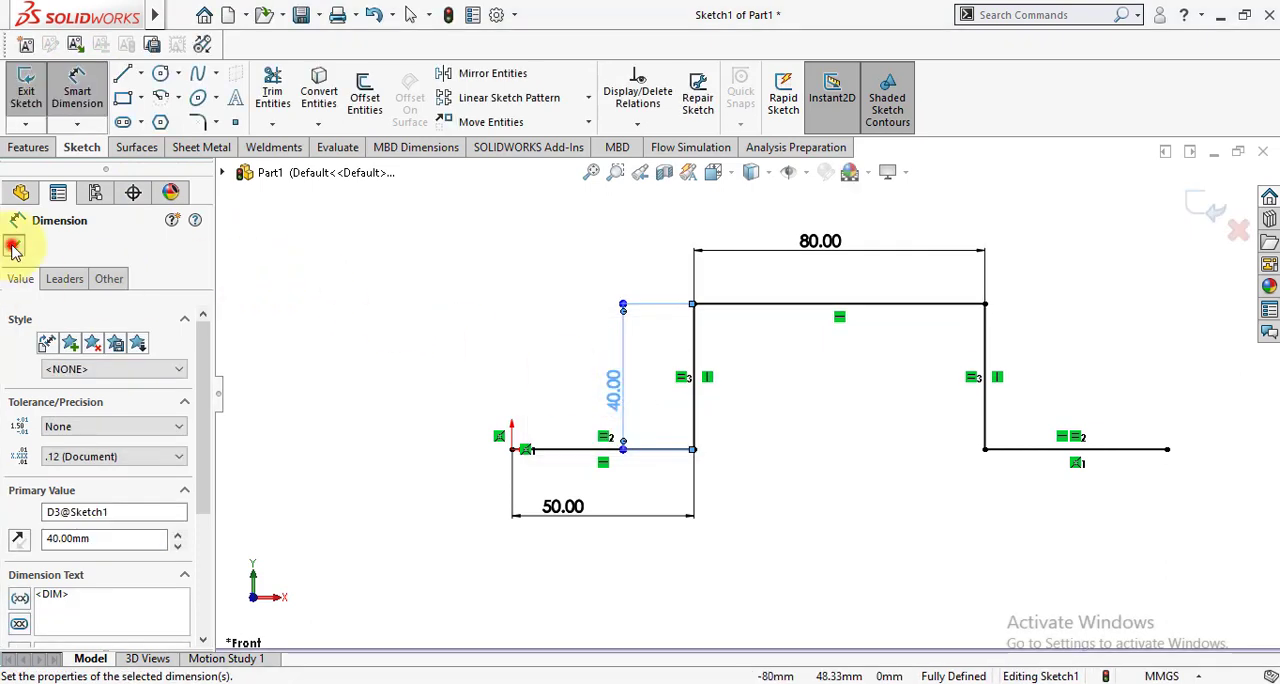
click(12, 247)
click(1207, 209)
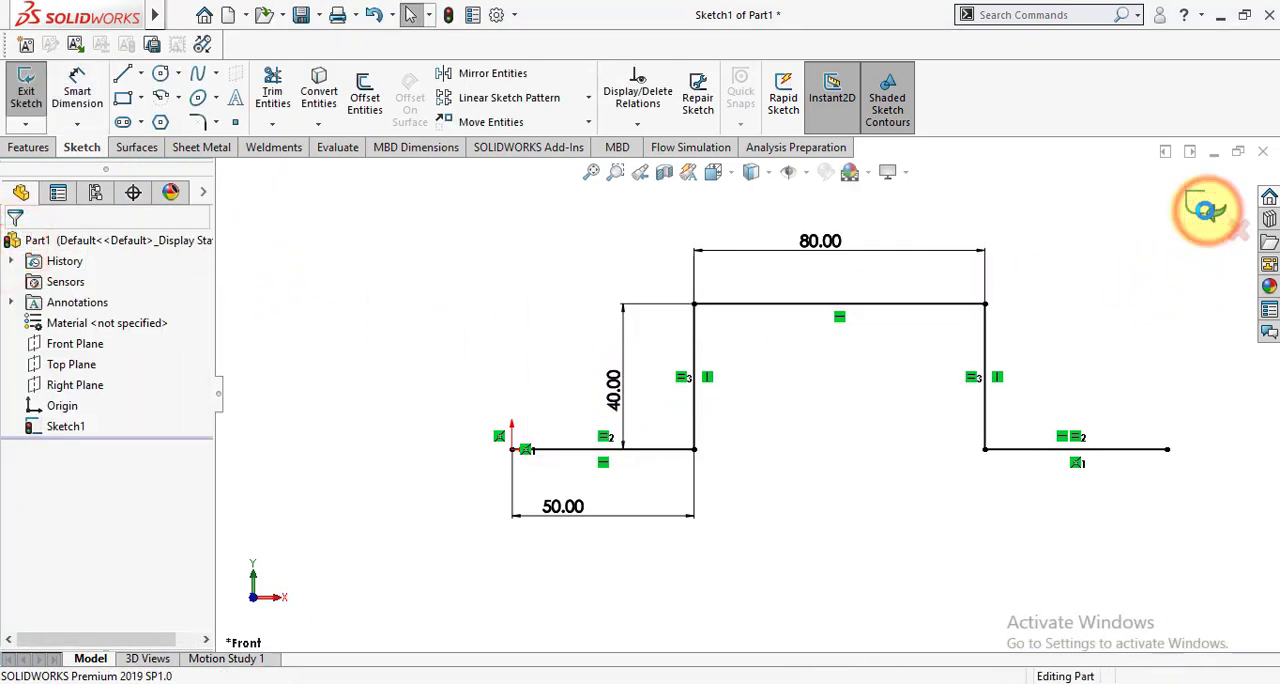
Start a blind Boss-Extrude of the hat-shaped profile and set its Thin Feature type to Mid-Plane.
scroll(1050, 367, up, 2)
scroll(1083, 333, down, 1)
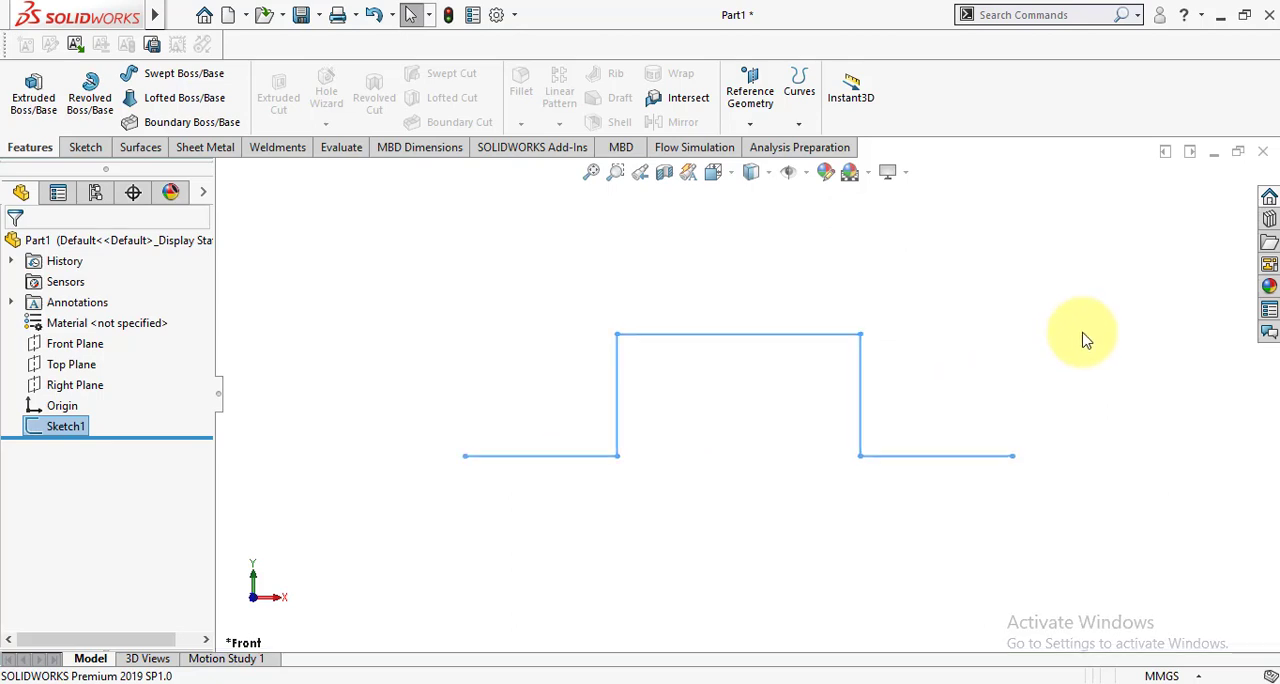
scroll(1083, 340, down, 1)
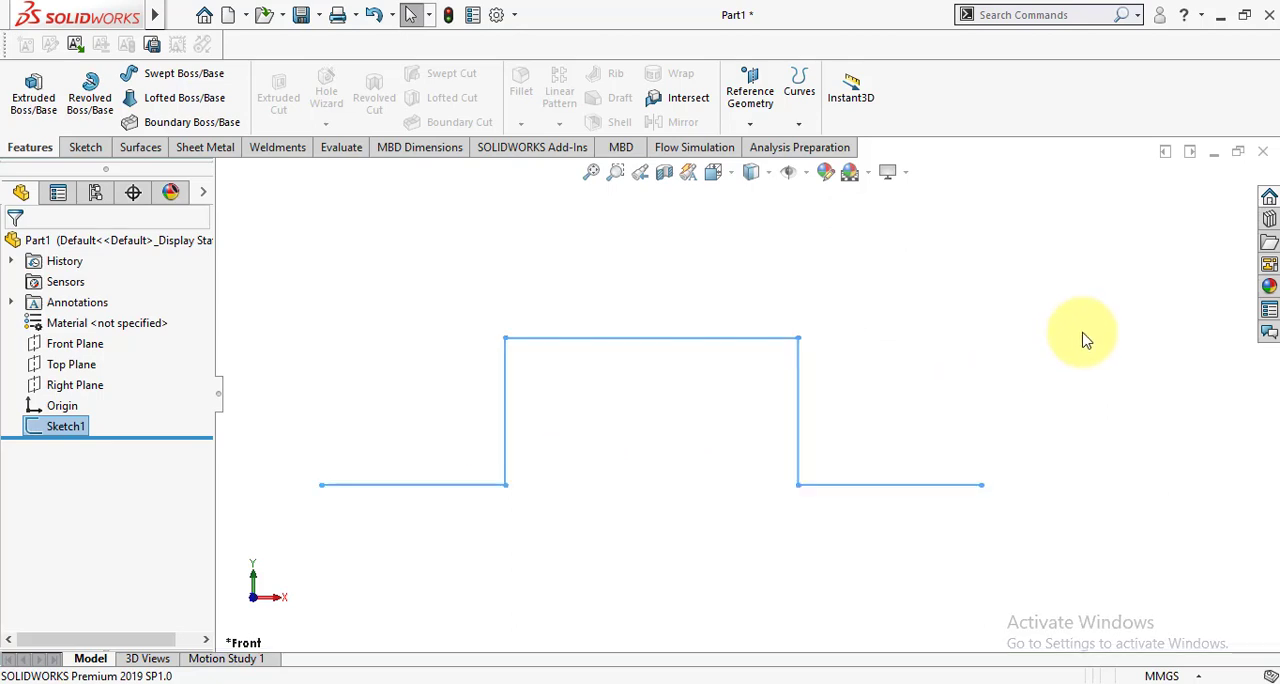
click(33, 95)
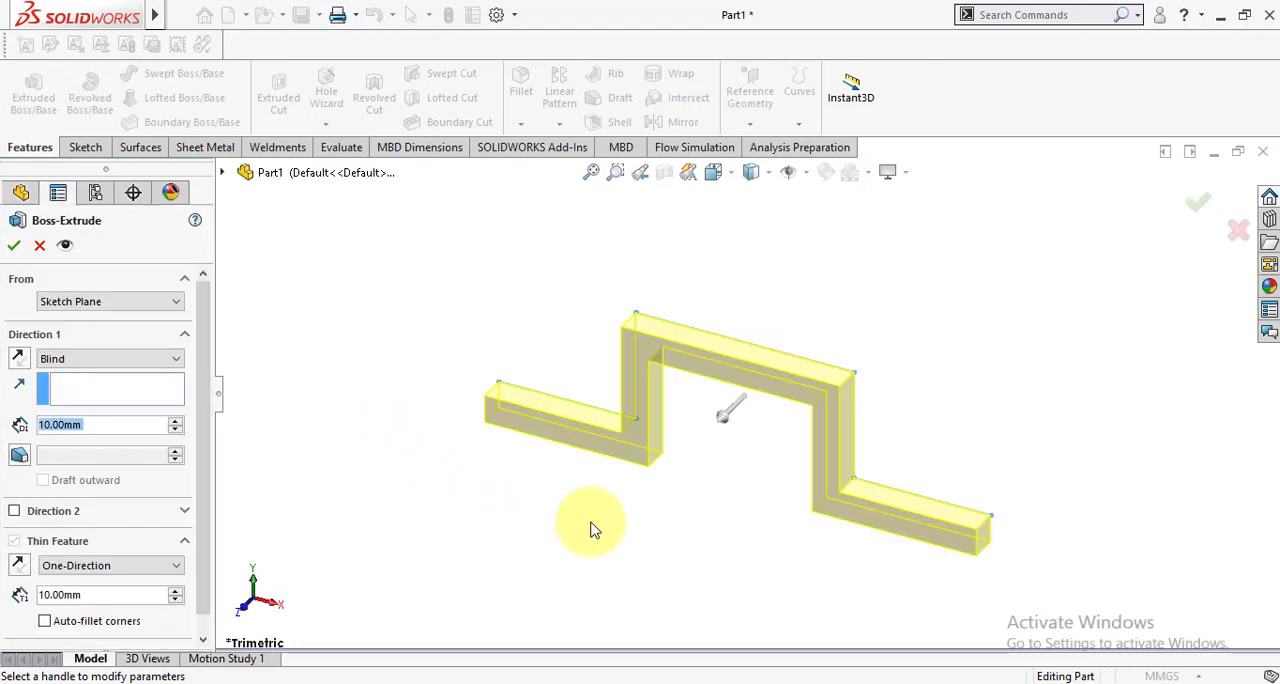
scroll(690, 519, down, 1)
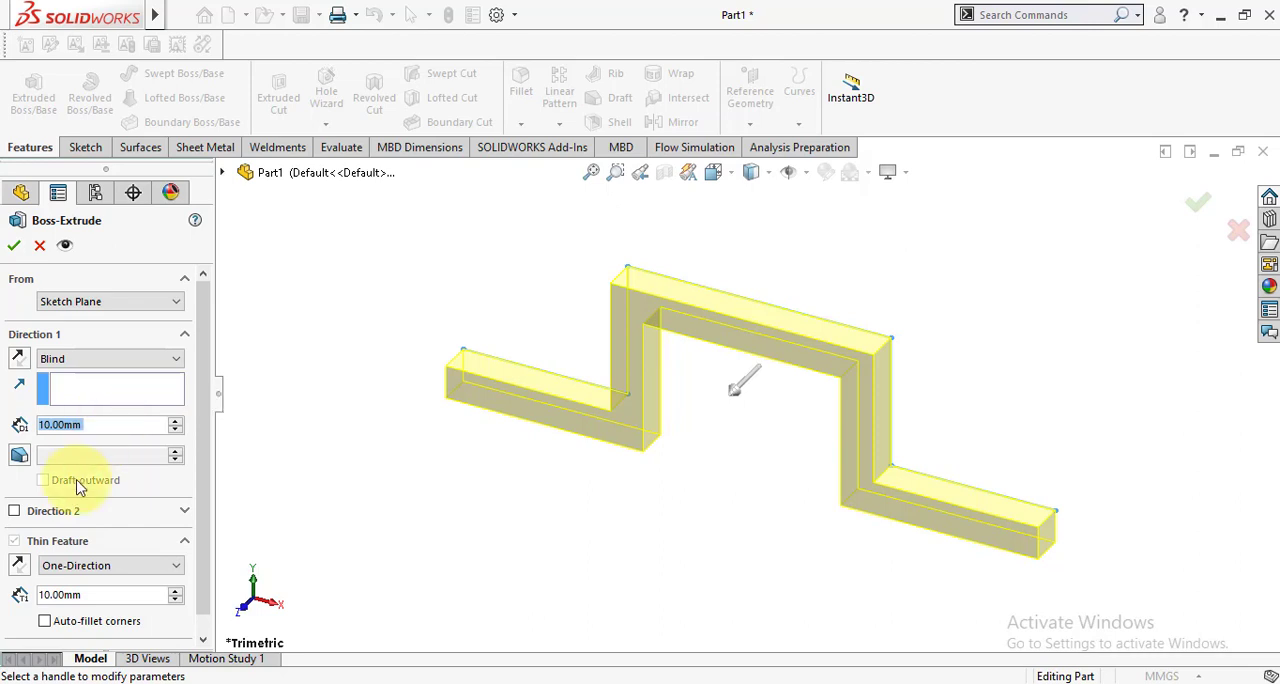
click(17, 567)
click(17, 567)
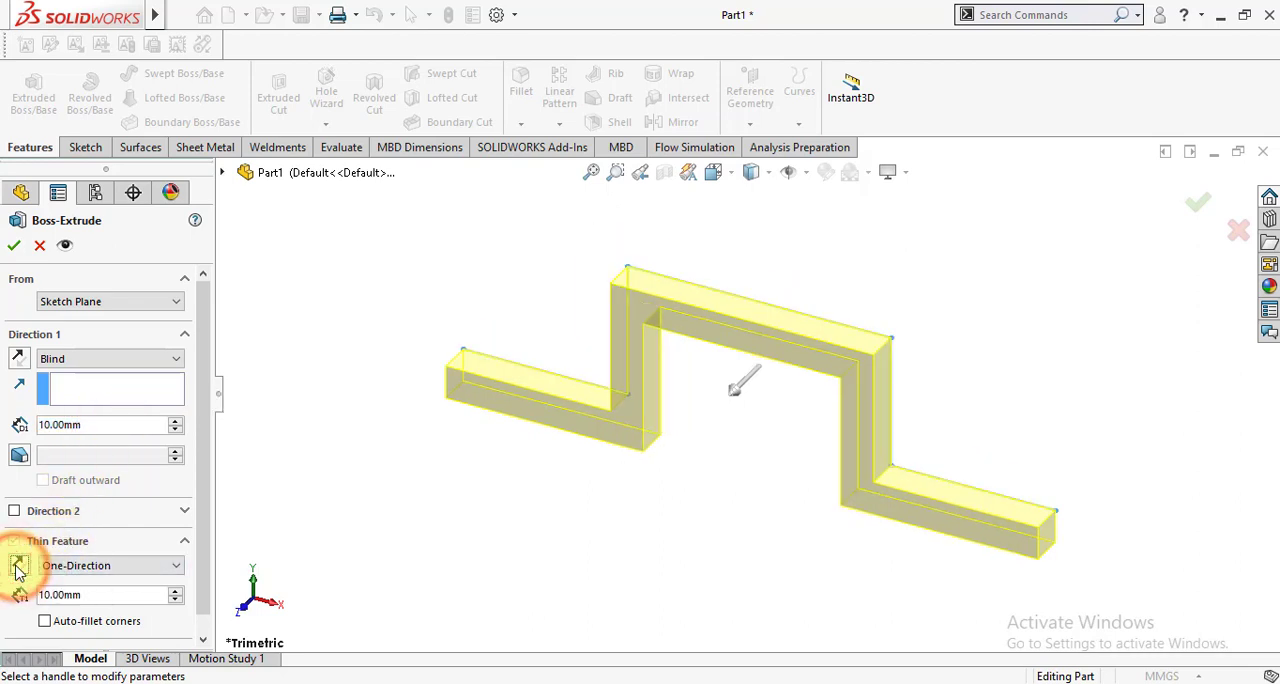
click(75, 566)
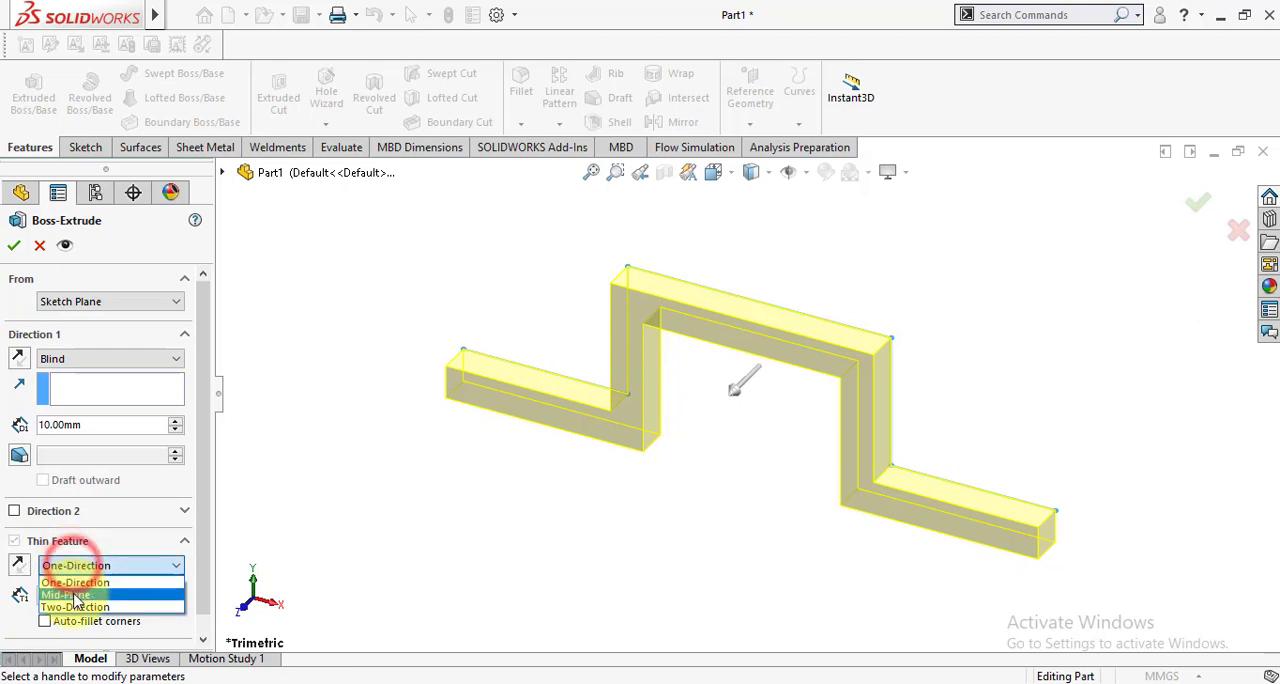
click(75, 589)
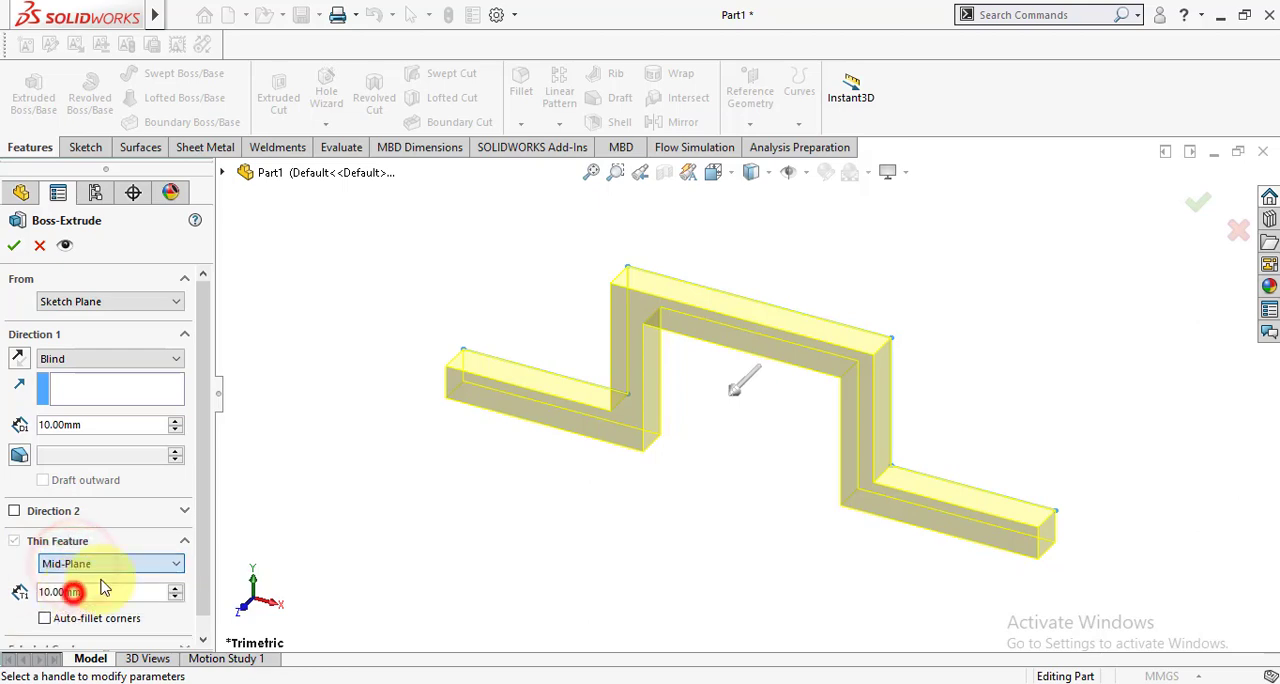
Try the One-Direction thin type while viewing the profile normal to its plane, and return it to Mid-Plane.
click(733, 179)
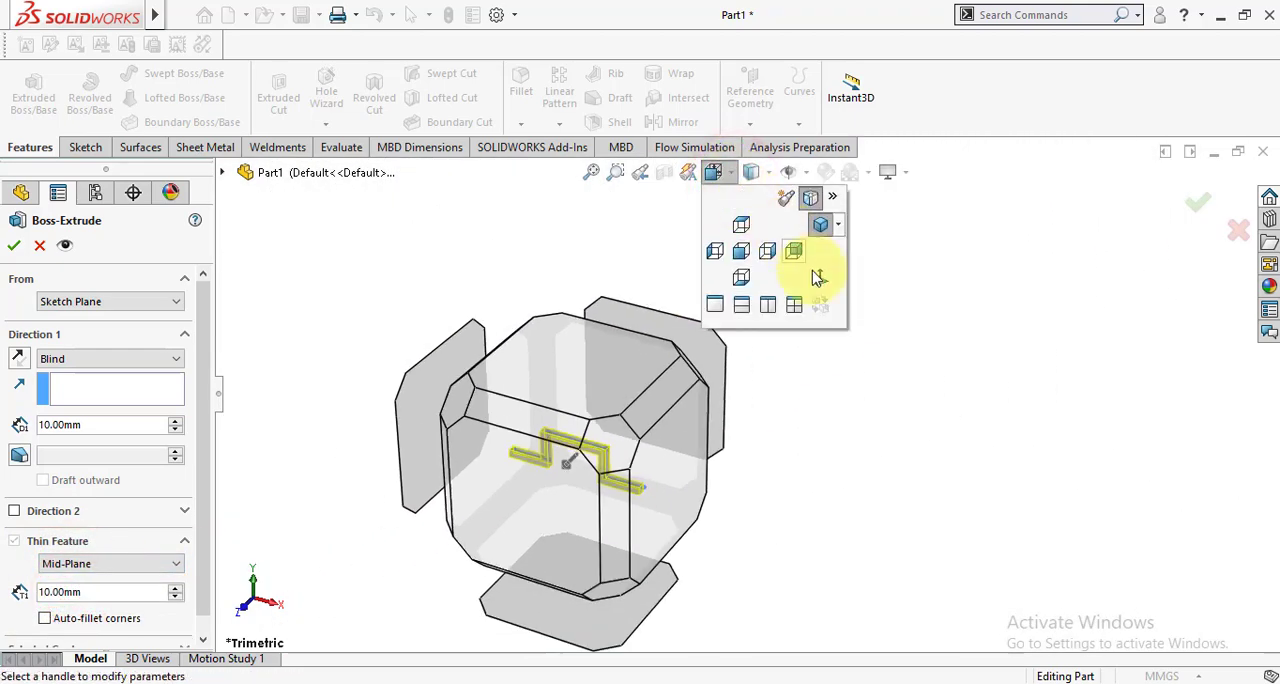
click(819, 280)
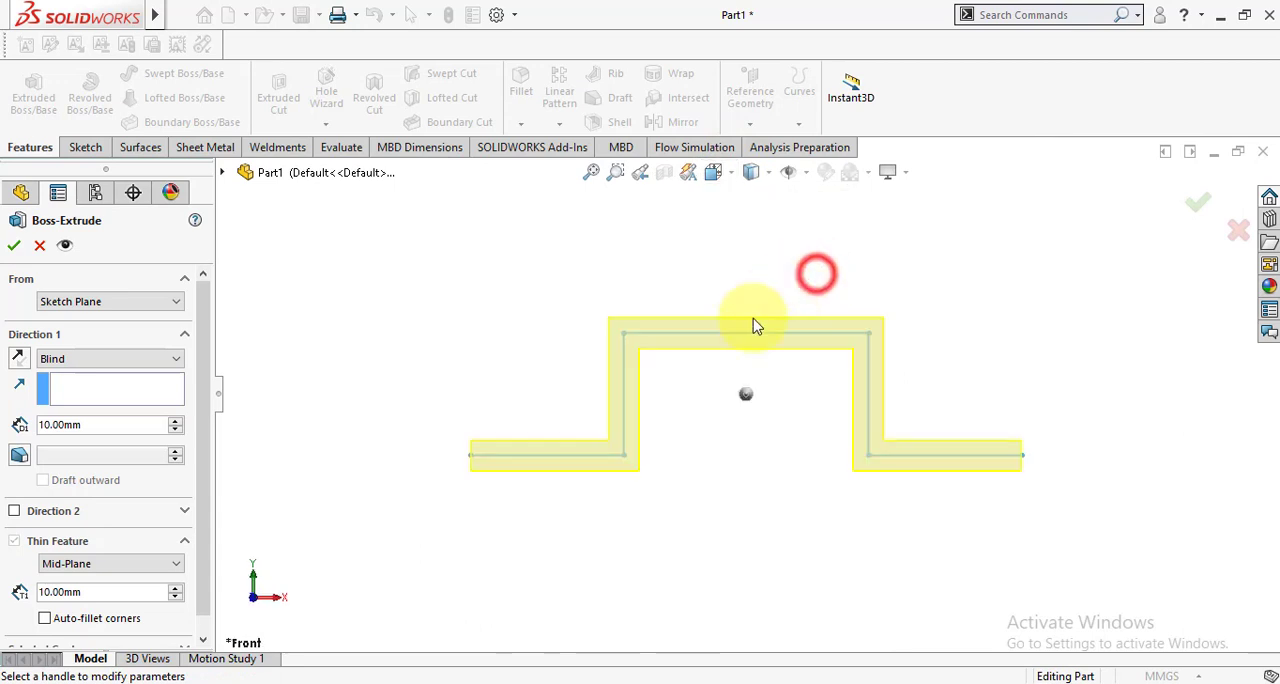
click(123, 566)
click(107, 582)
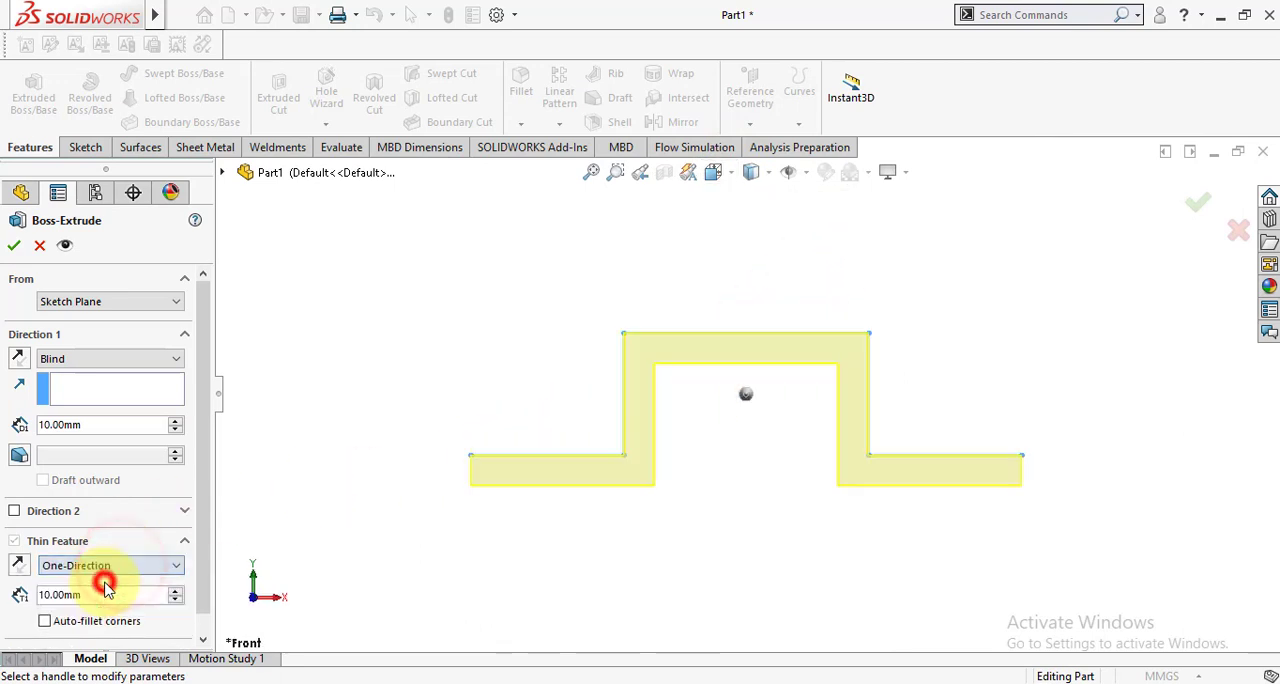
click(108, 566)
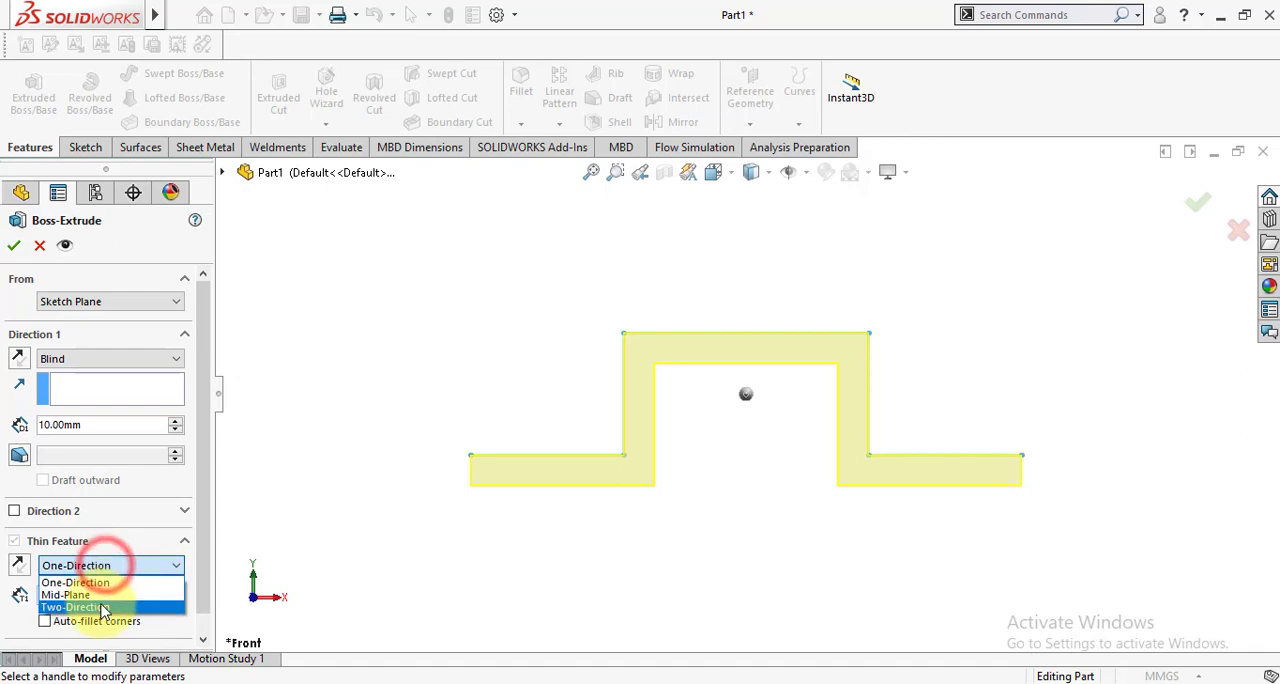
click(87, 596)
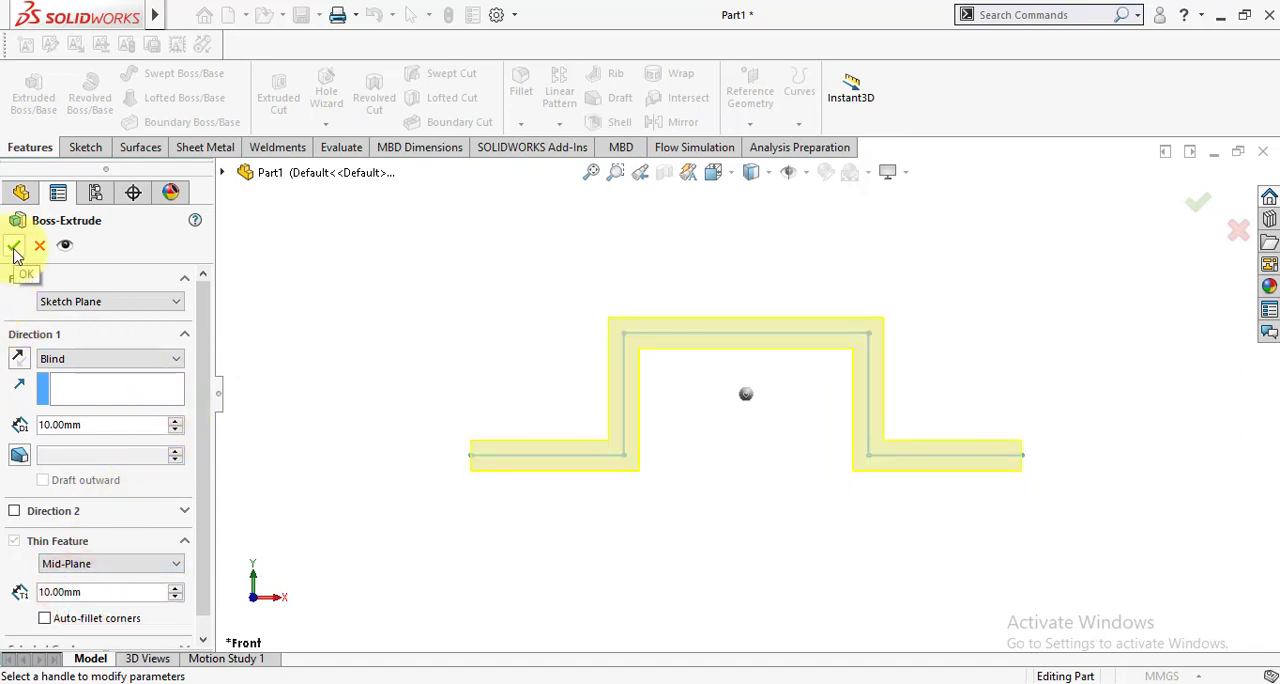
Set the extrusion depth to 40 mm and create the thin feature.
double_click(67, 424)
text(40)
key(Return)
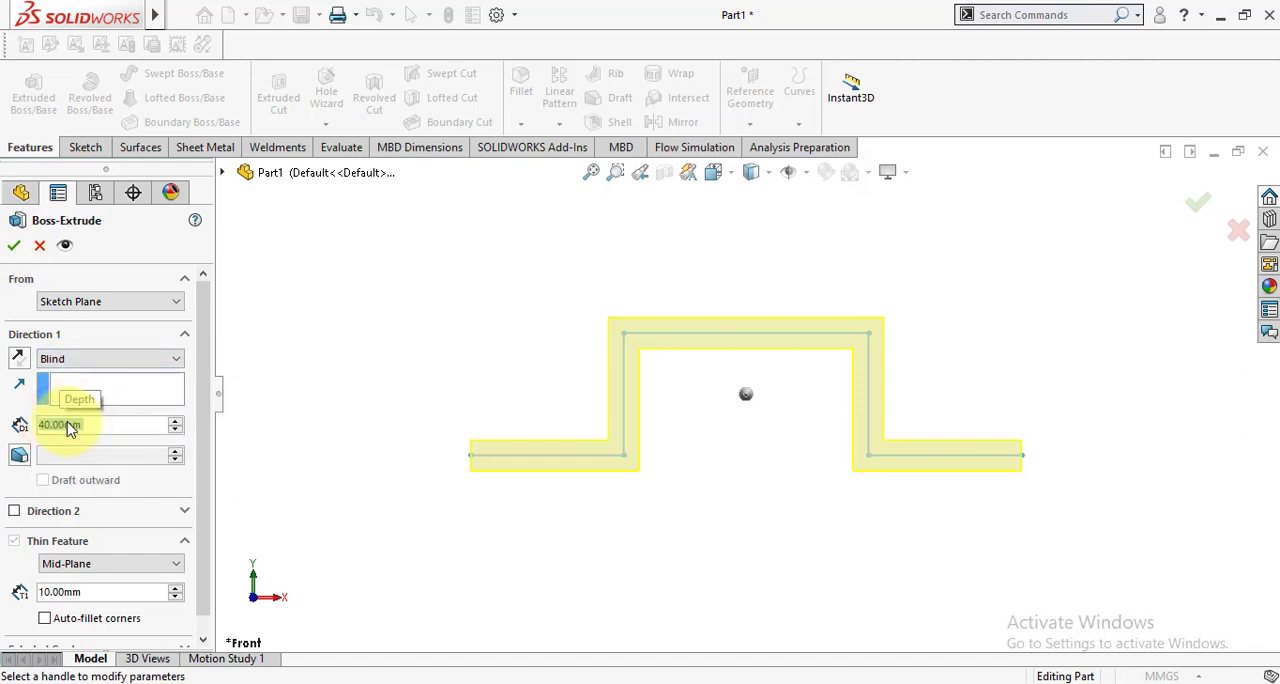
click(15, 246)
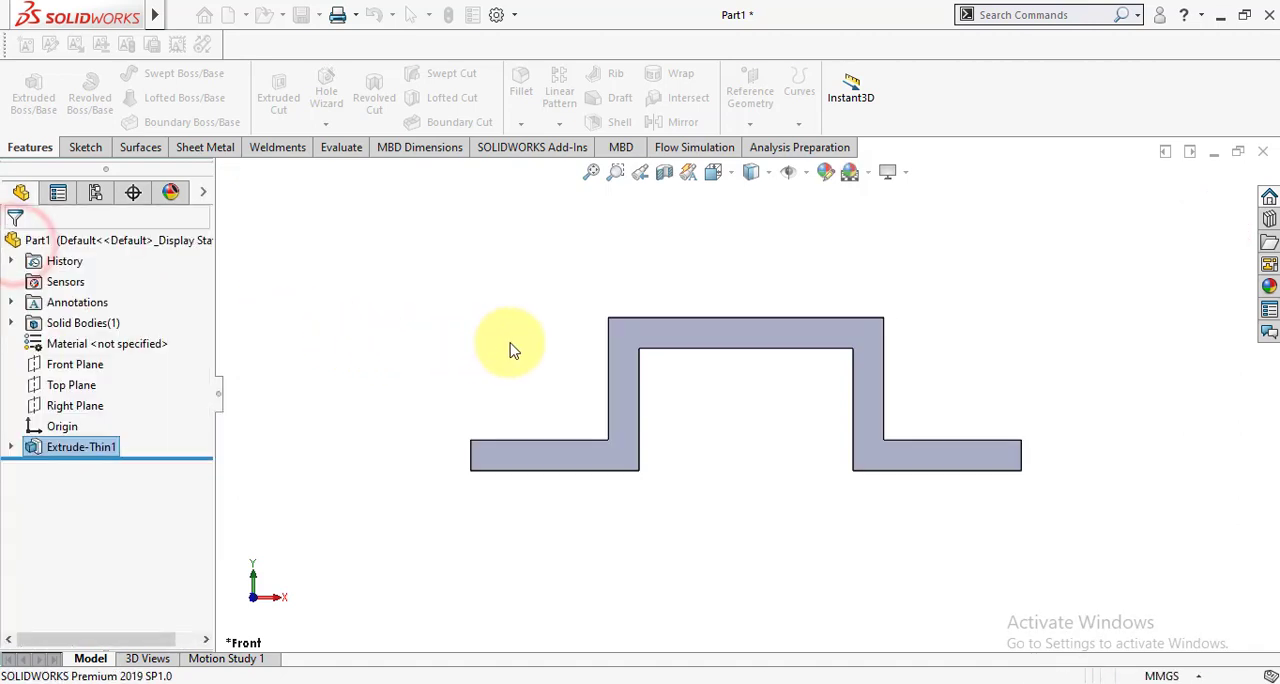
middle_drag(506, 343, 560, 480)
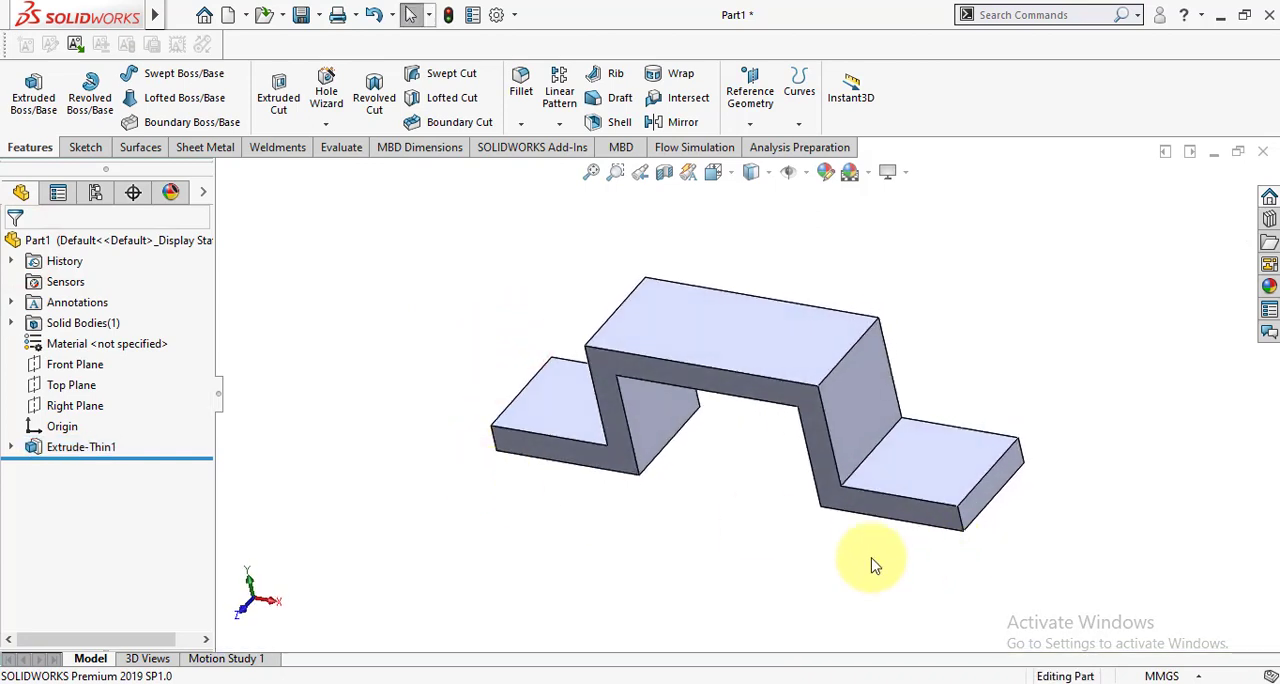
scroll(806, 517, down, 2)
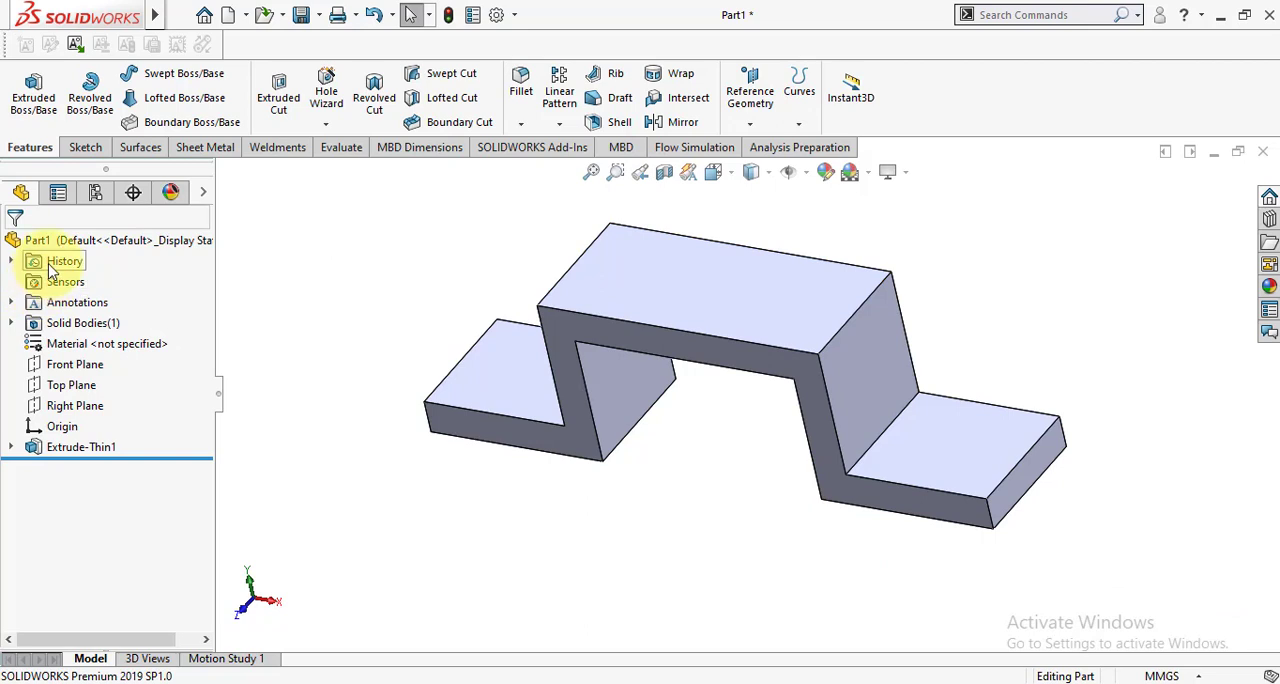
Assign Plain Carbon Steel to the part and check its mass properties.
right_click(66, 350)
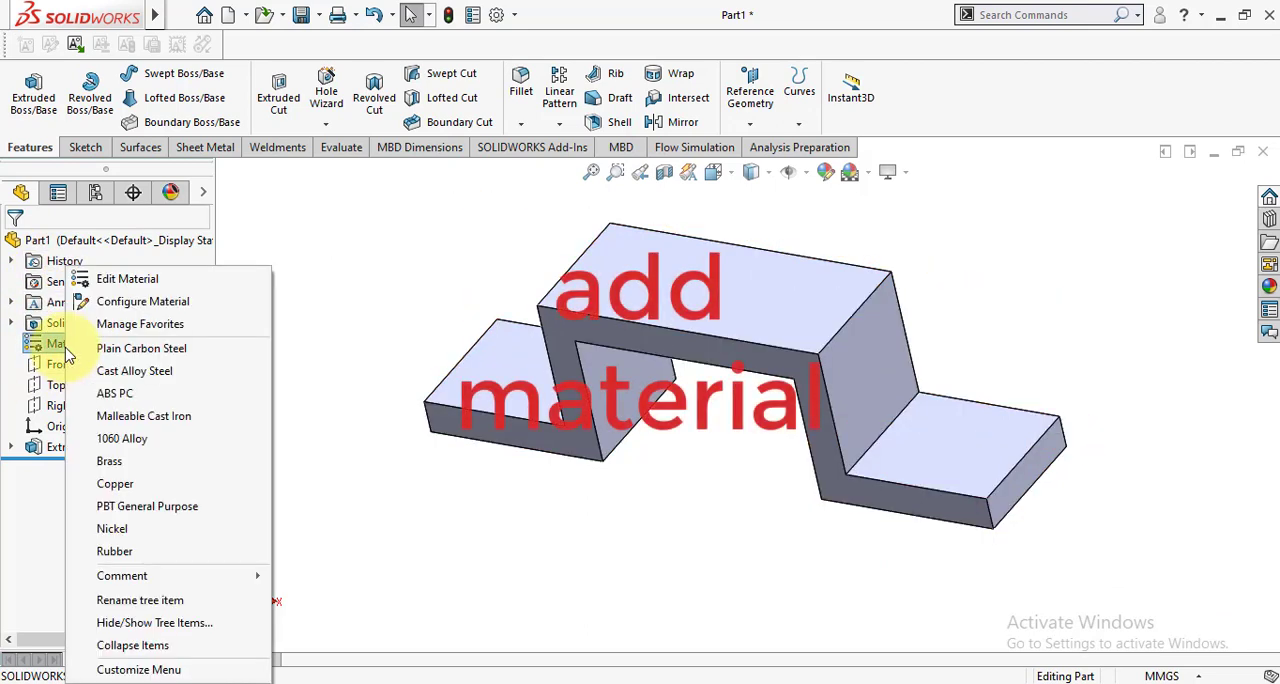
click(140, 348)
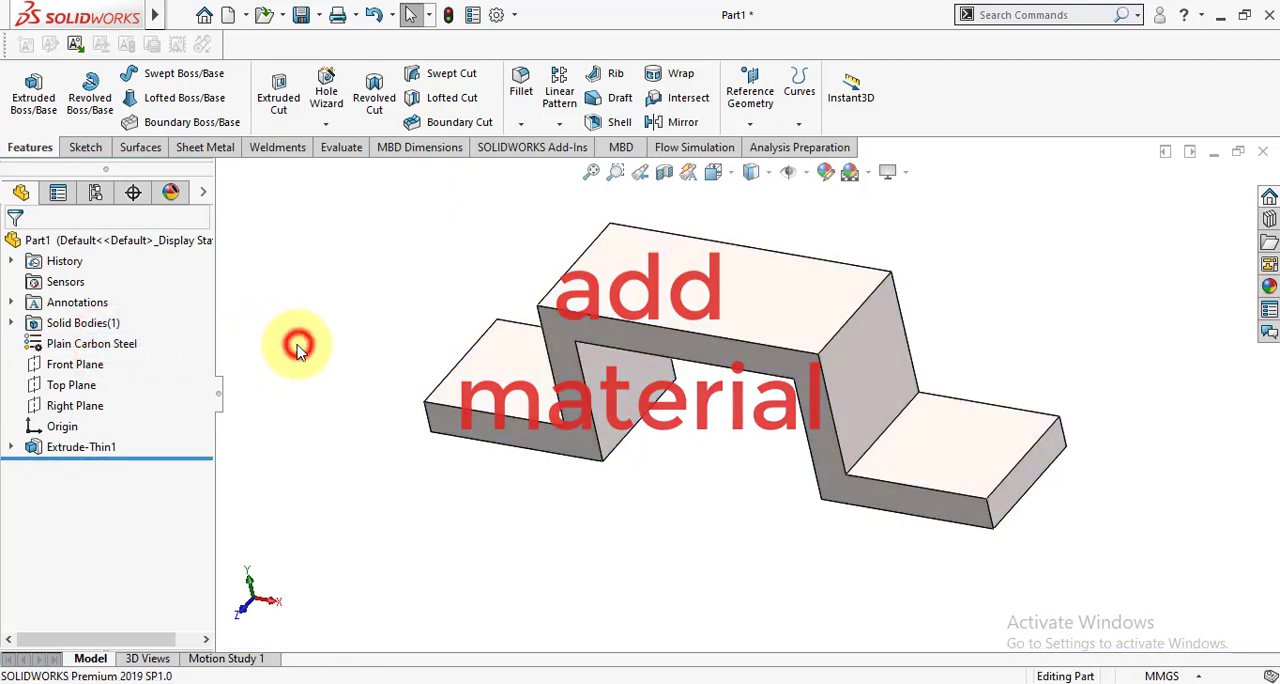
click(342, 150)
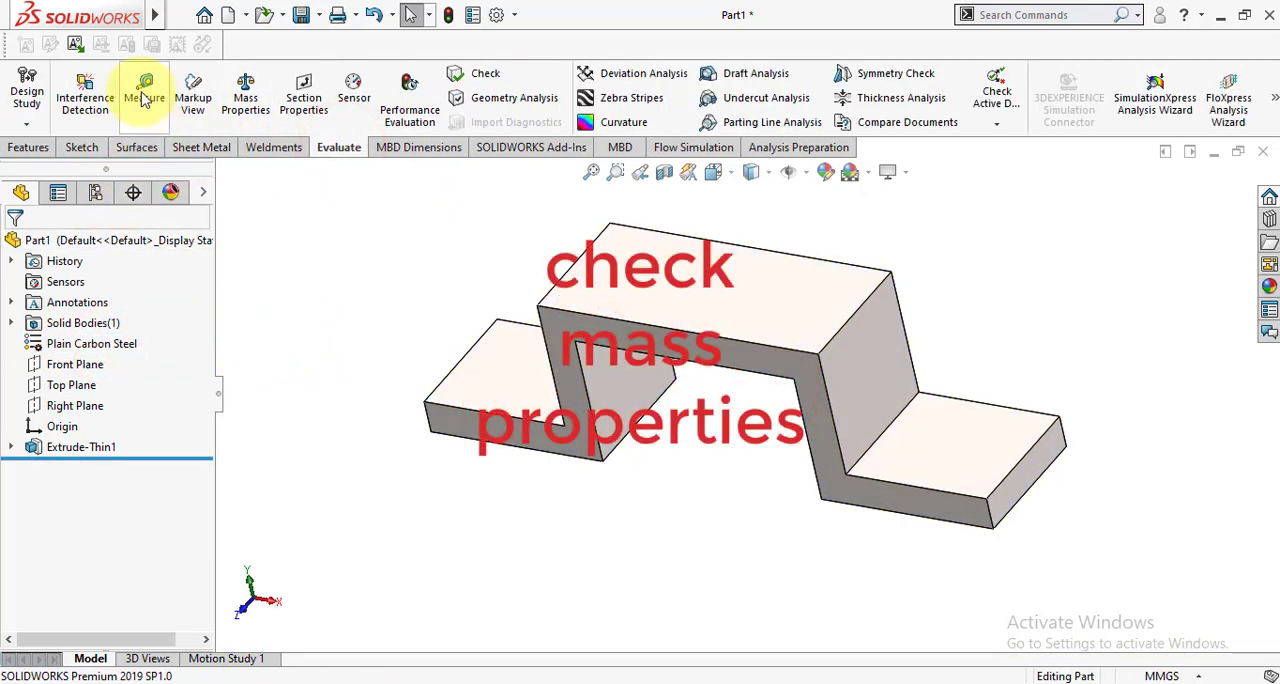
click(245, 106)
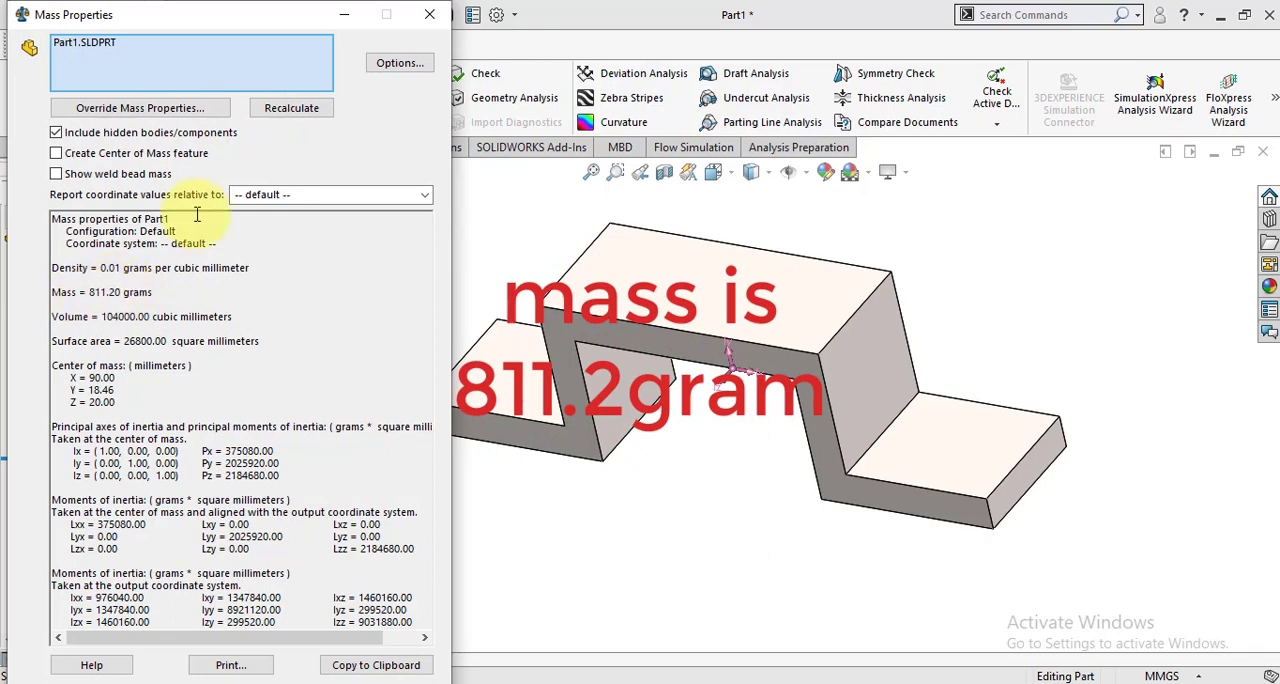
click(429, 14)
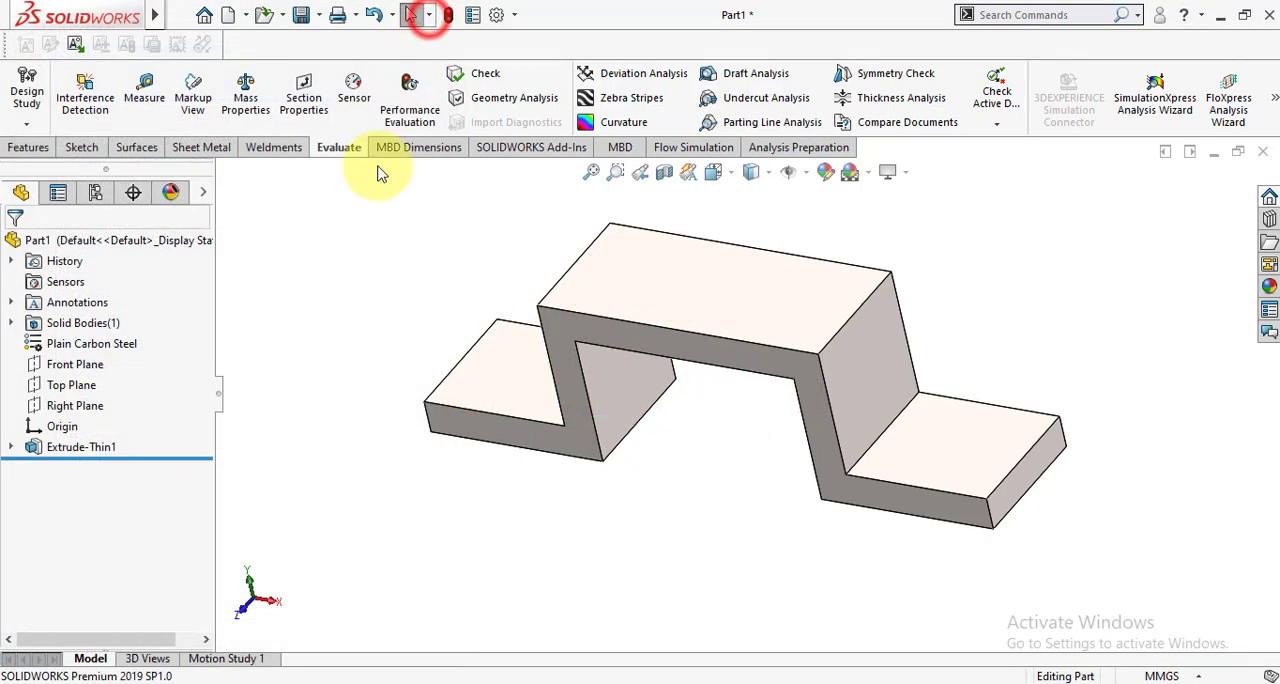
click(366, 266)
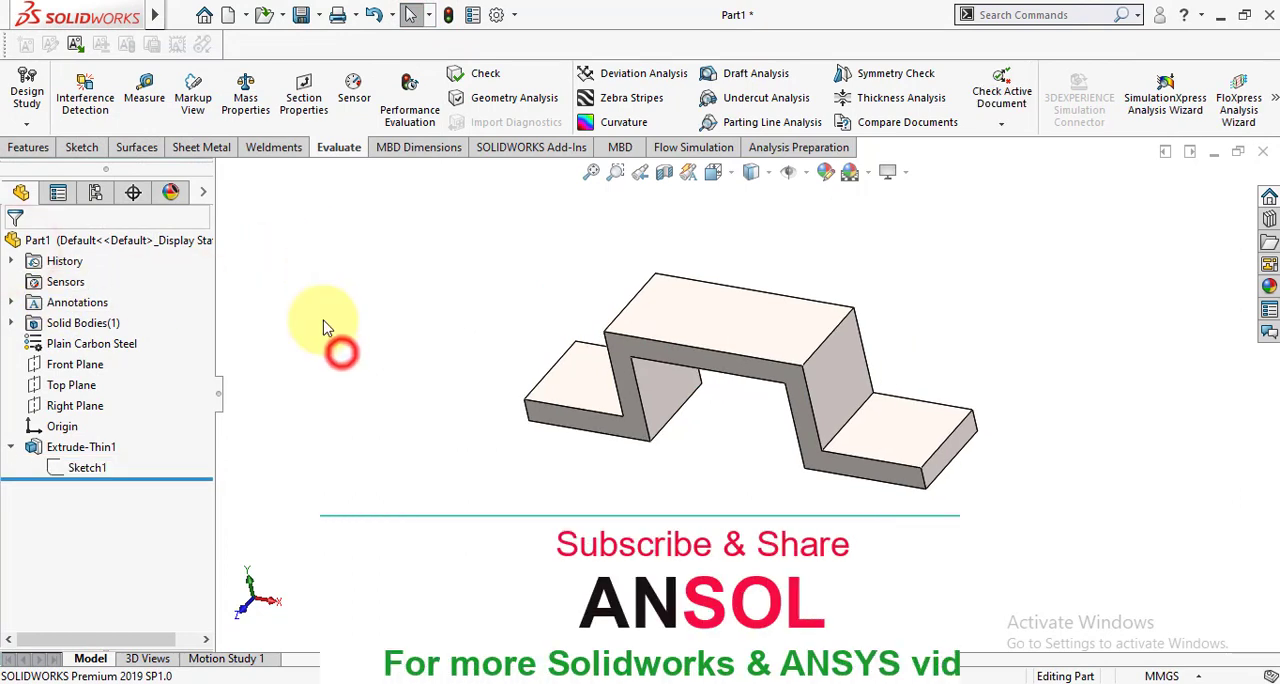
Add a Mass sensor on the extruded body with an alert when the value is greater than 1000.
right_click(57, 285)
click(100, 298)
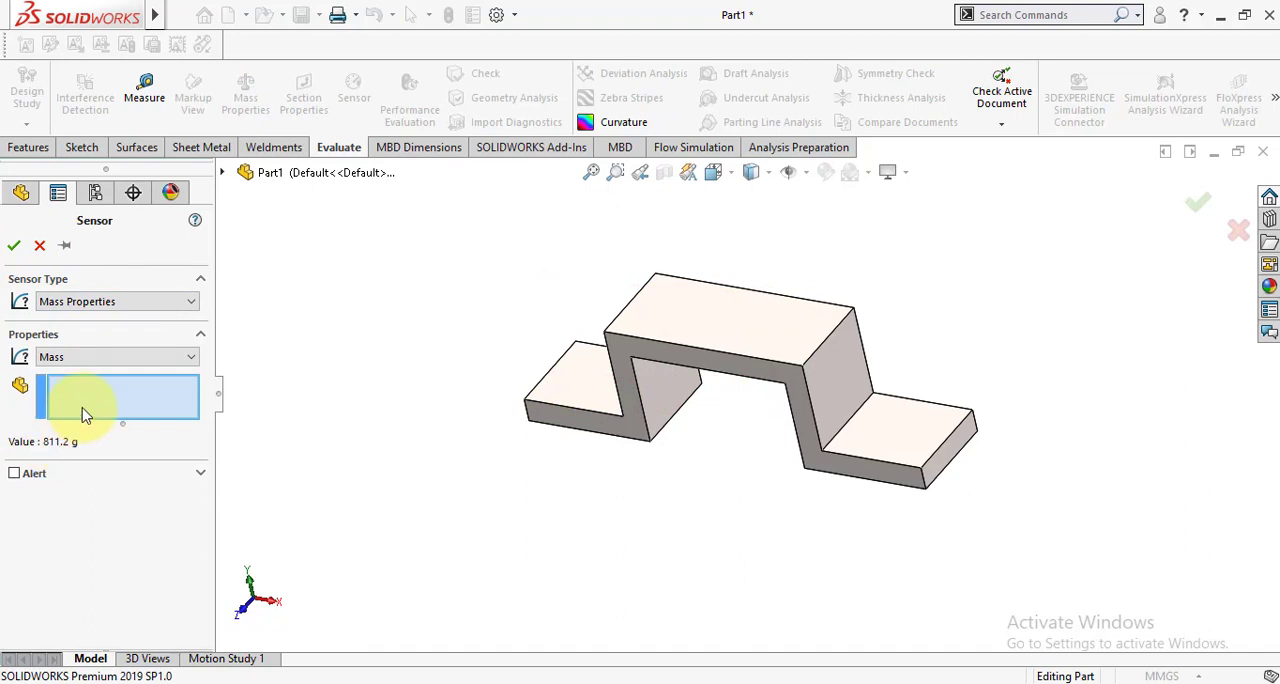
click(611, 386)
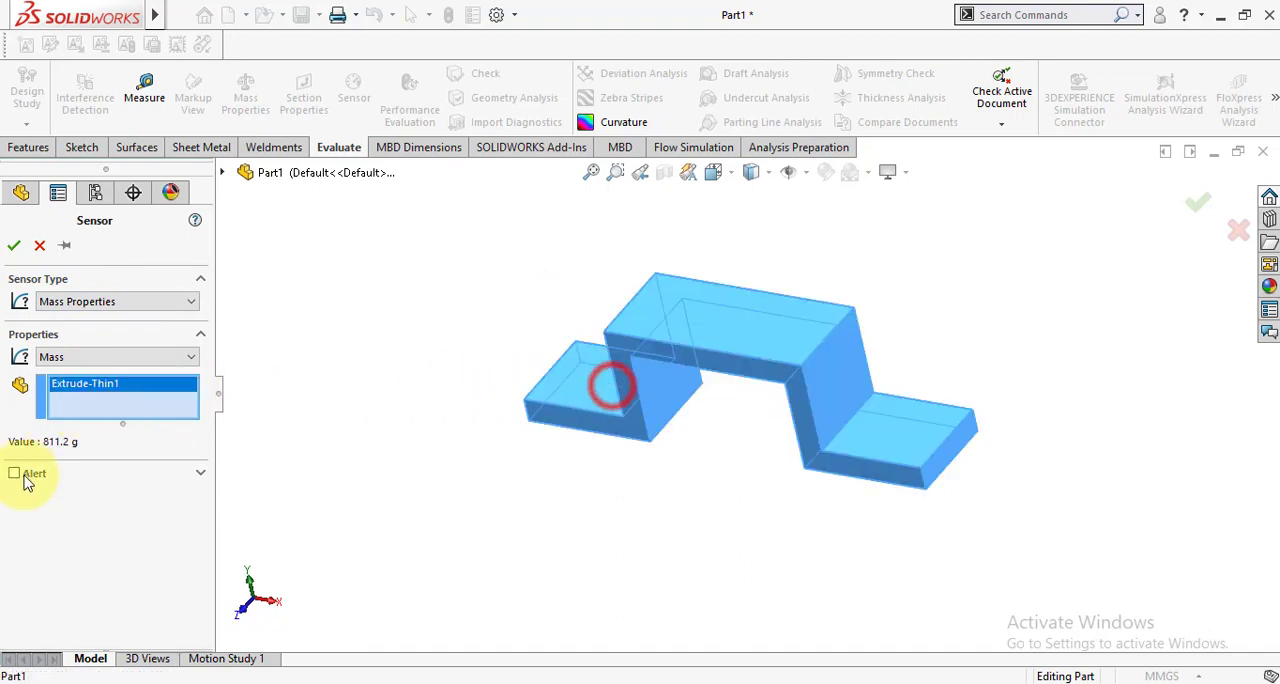
click(15, 476)
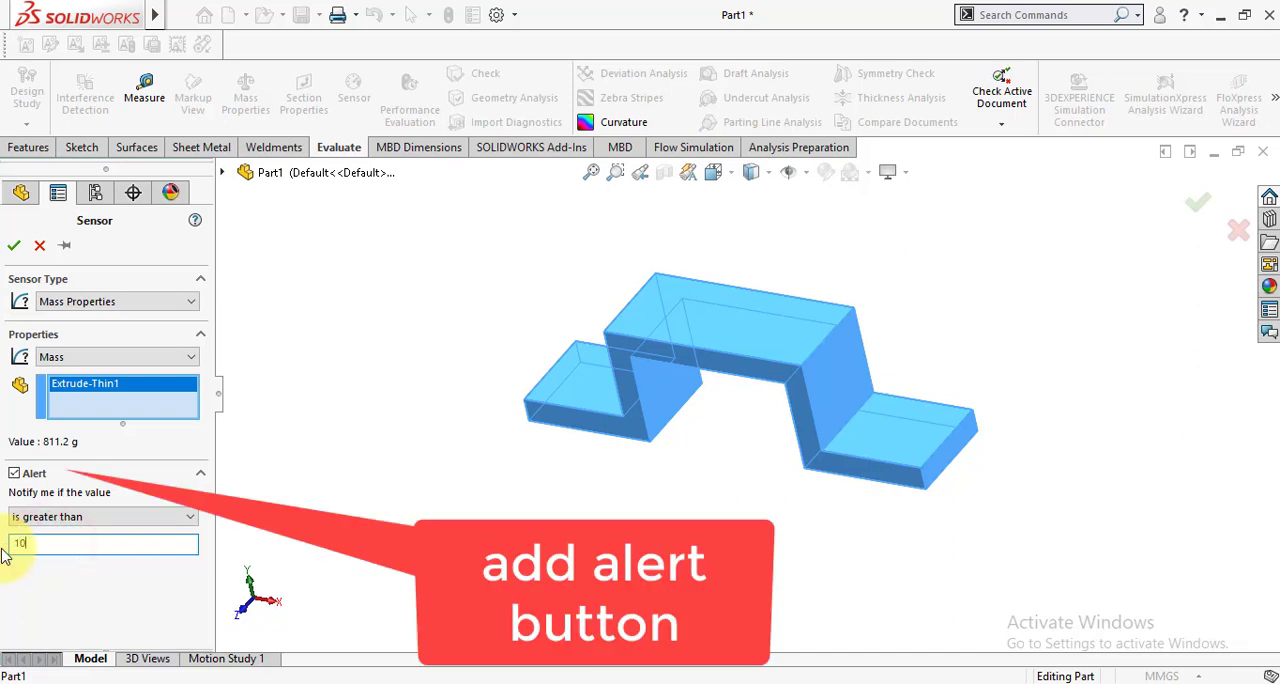
click(12, 246)
click(343, 363)
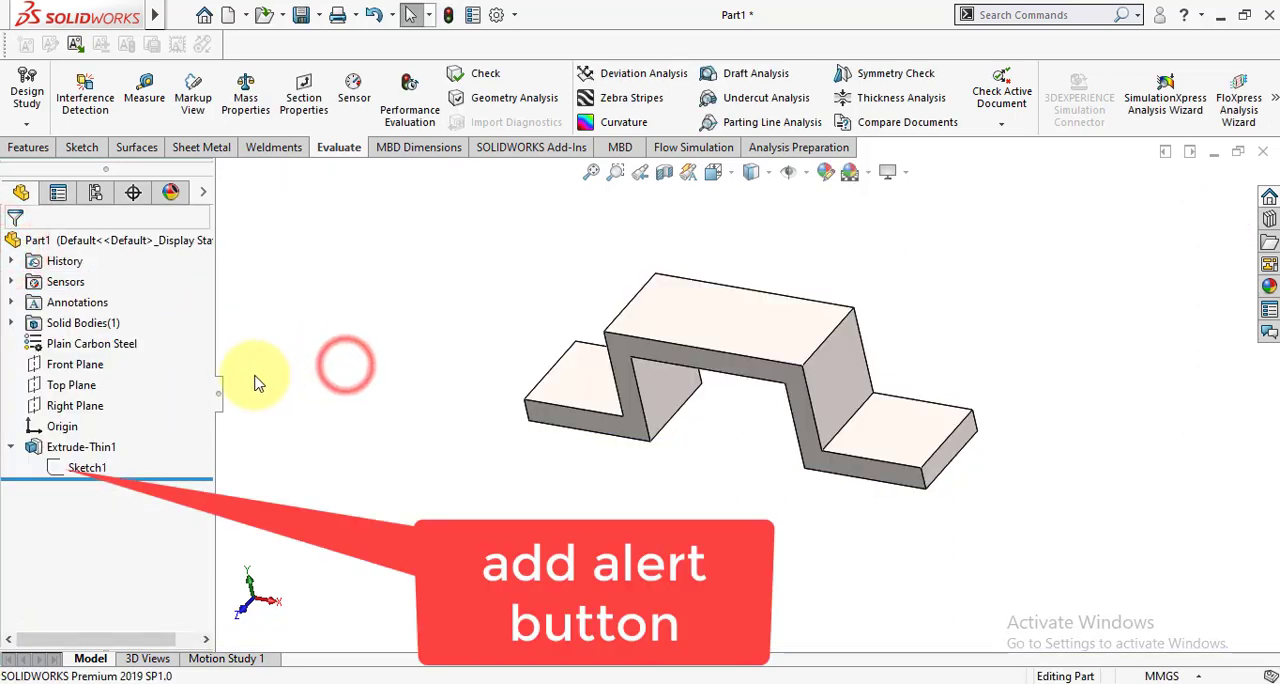
Edit the thin extrusion and set its depth to 50 mm.
click(80, 449)
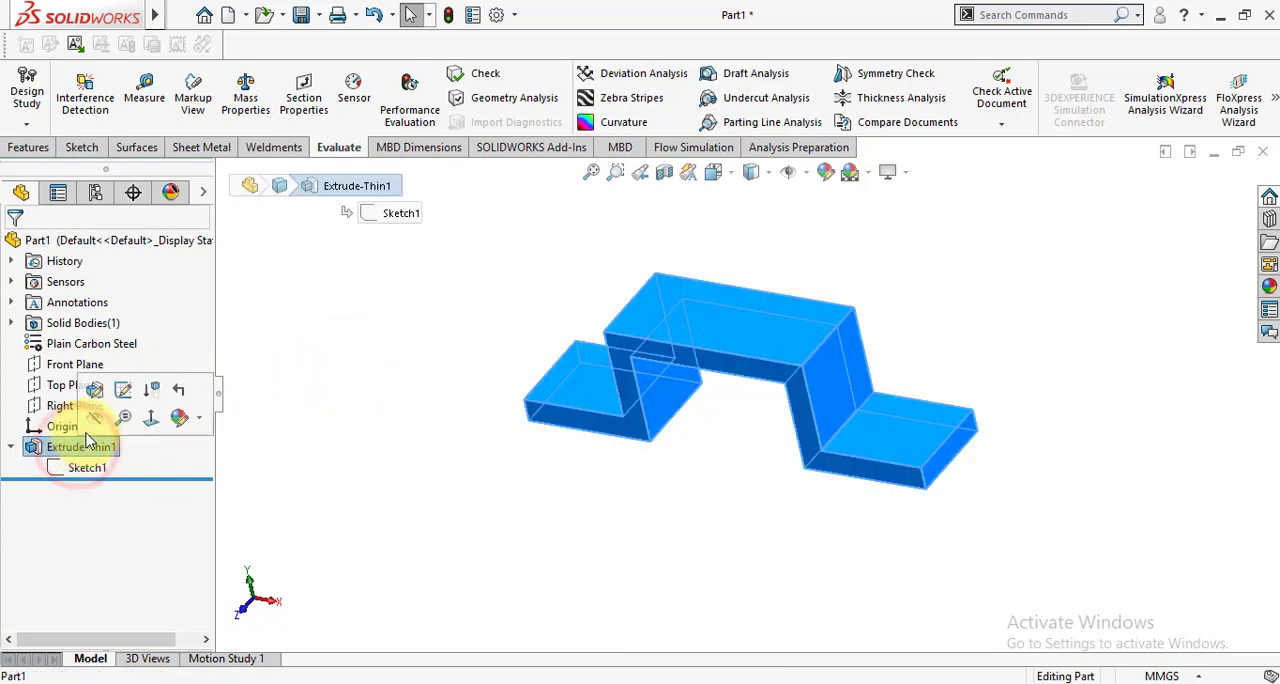
click(95, 389)
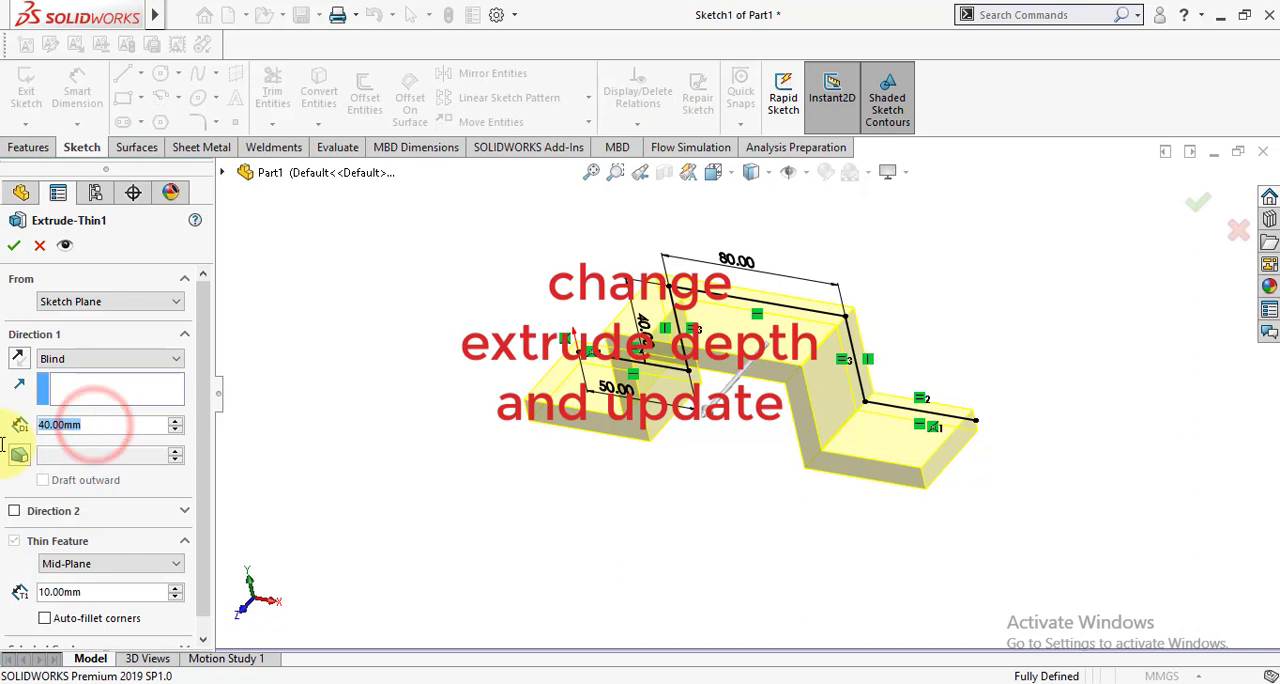
text(50)
key(Return)
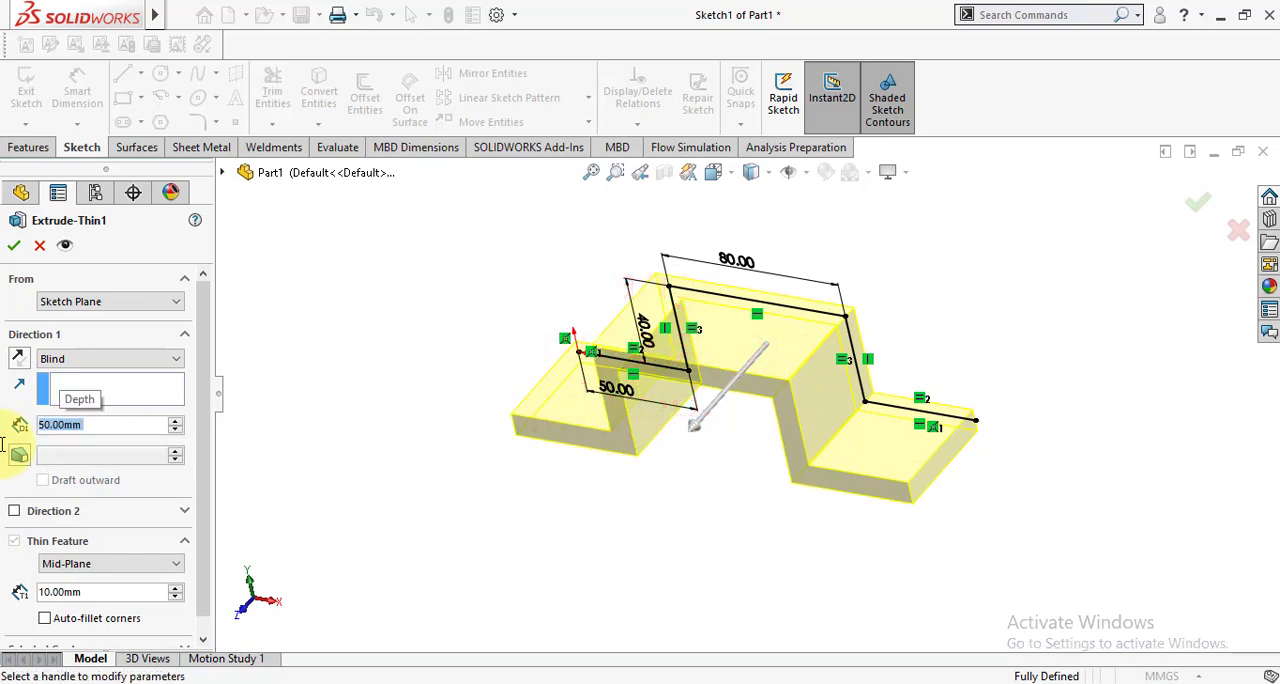
click(16, 248)
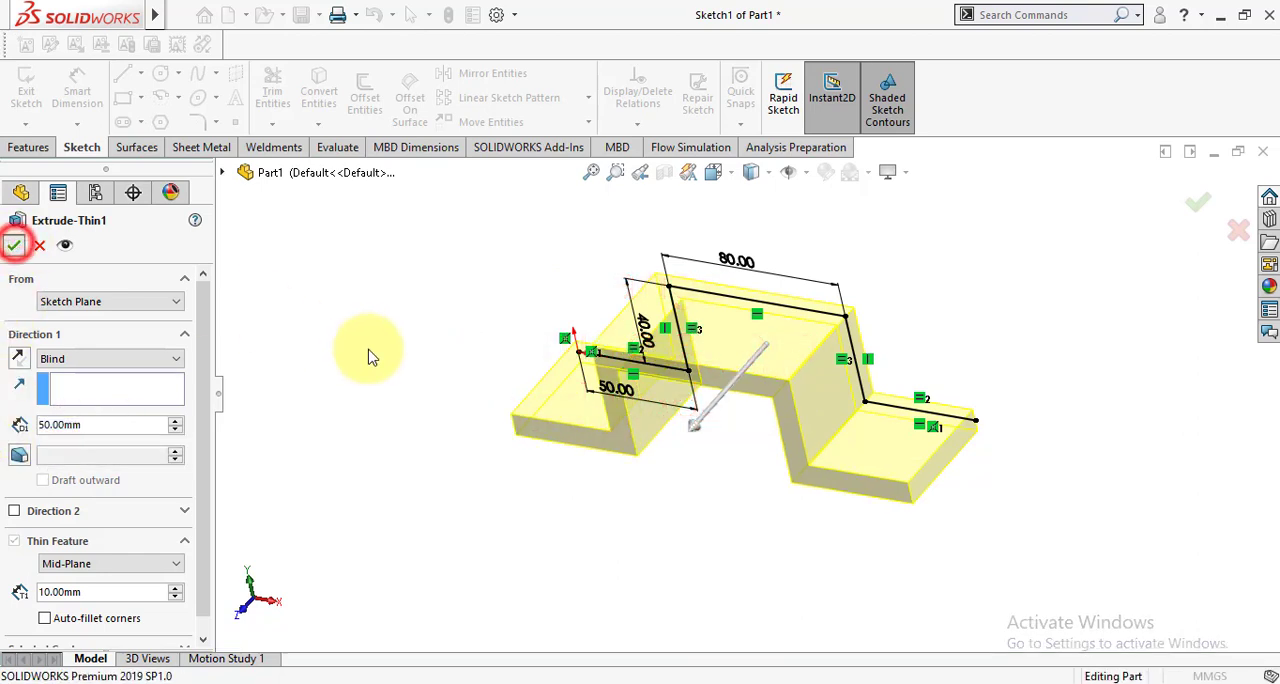
click(369, 349)
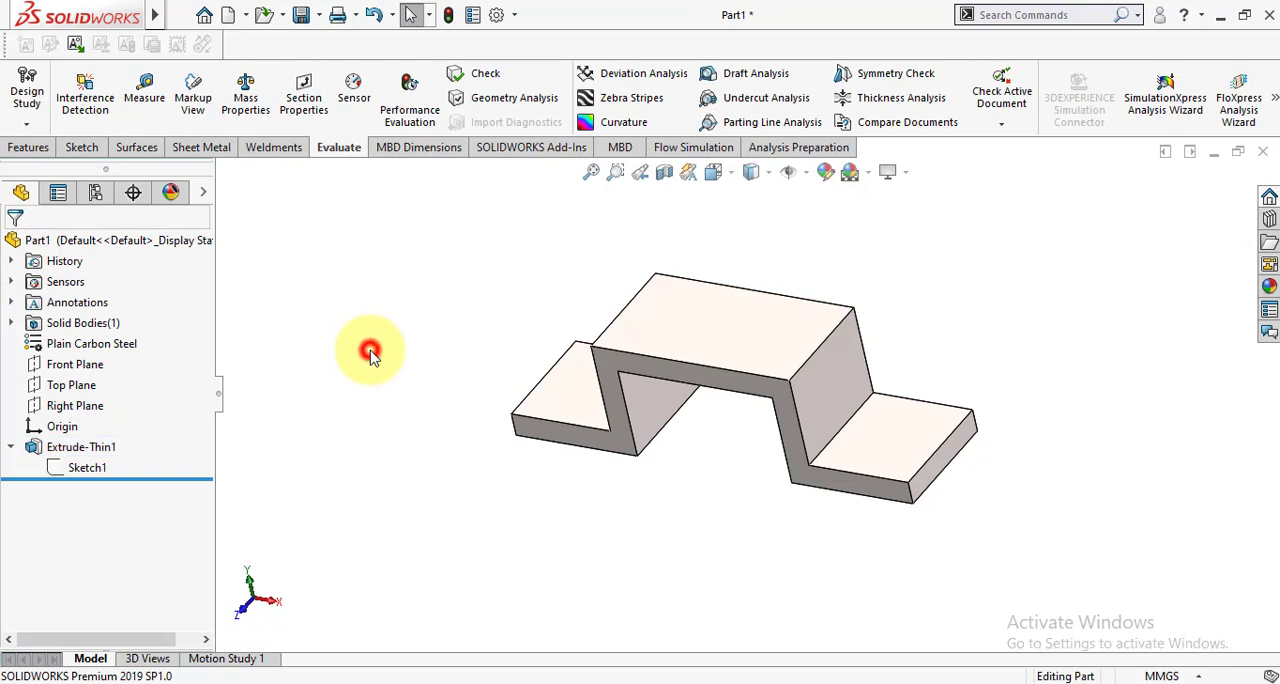
Rebuild the part and check the alert status of the mass sensor.
click(448, 14)
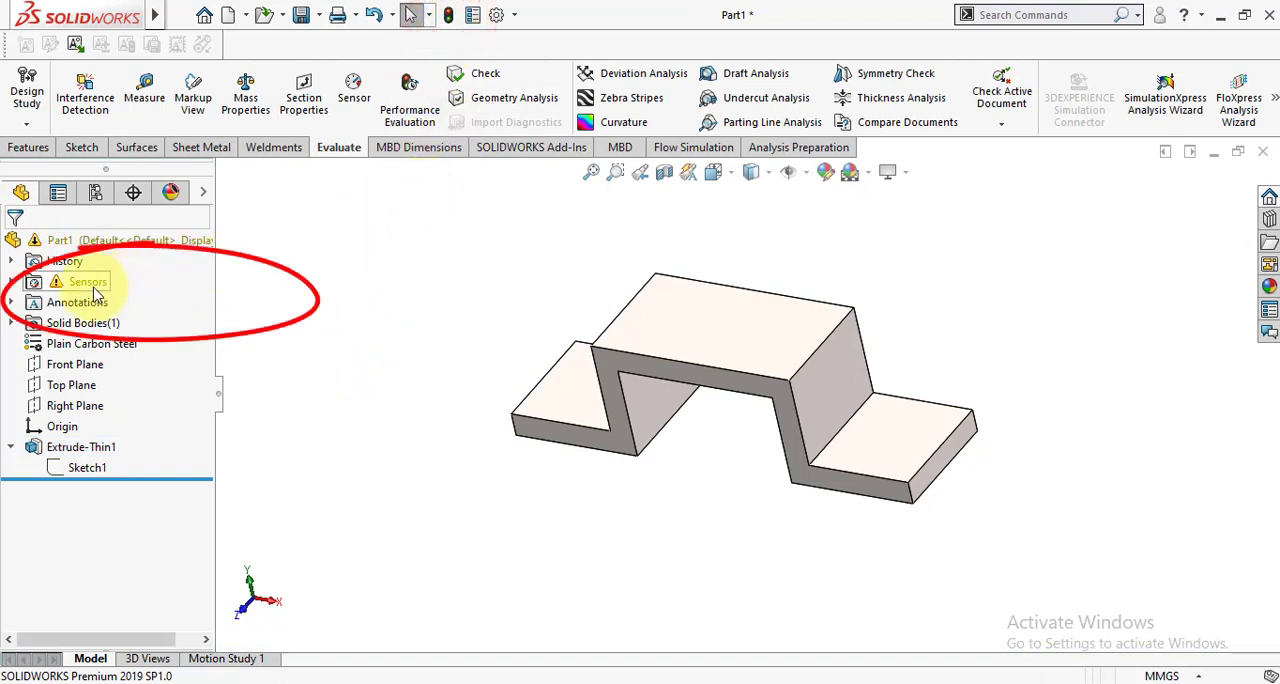
click(11, 283)
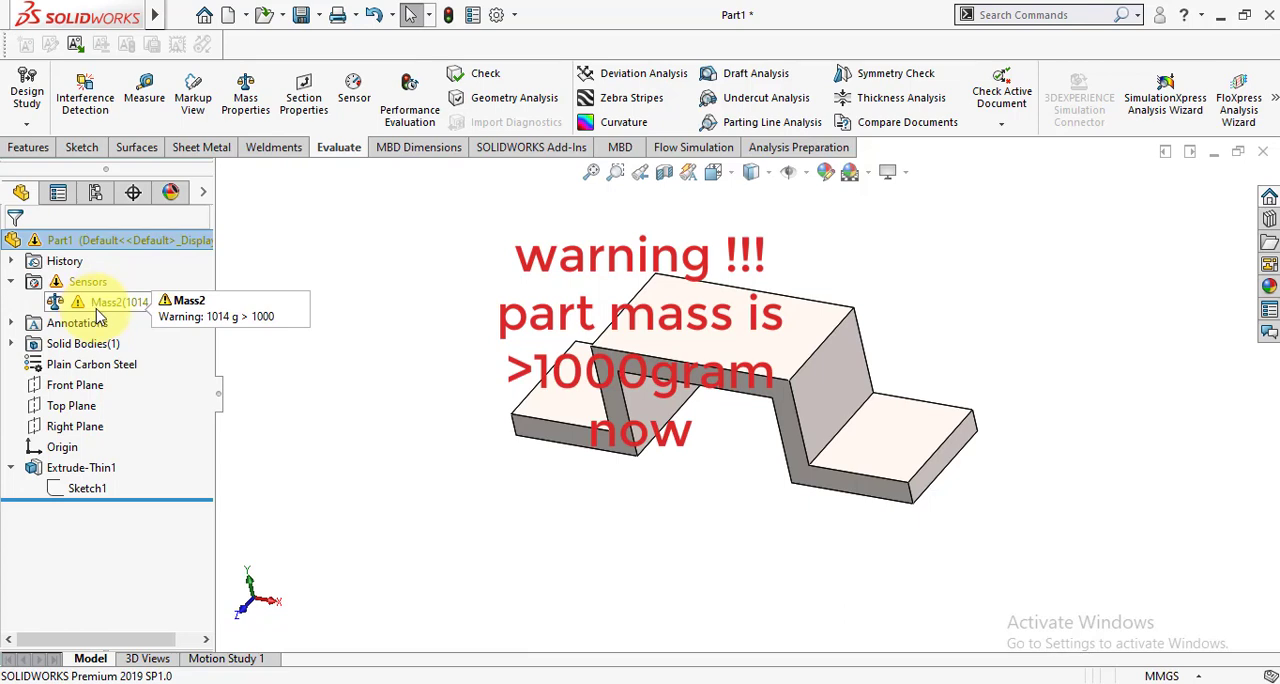
click(373, 449)
Edit the thin extrusion and set its blind depth to 45 mm.
click(66, 469)
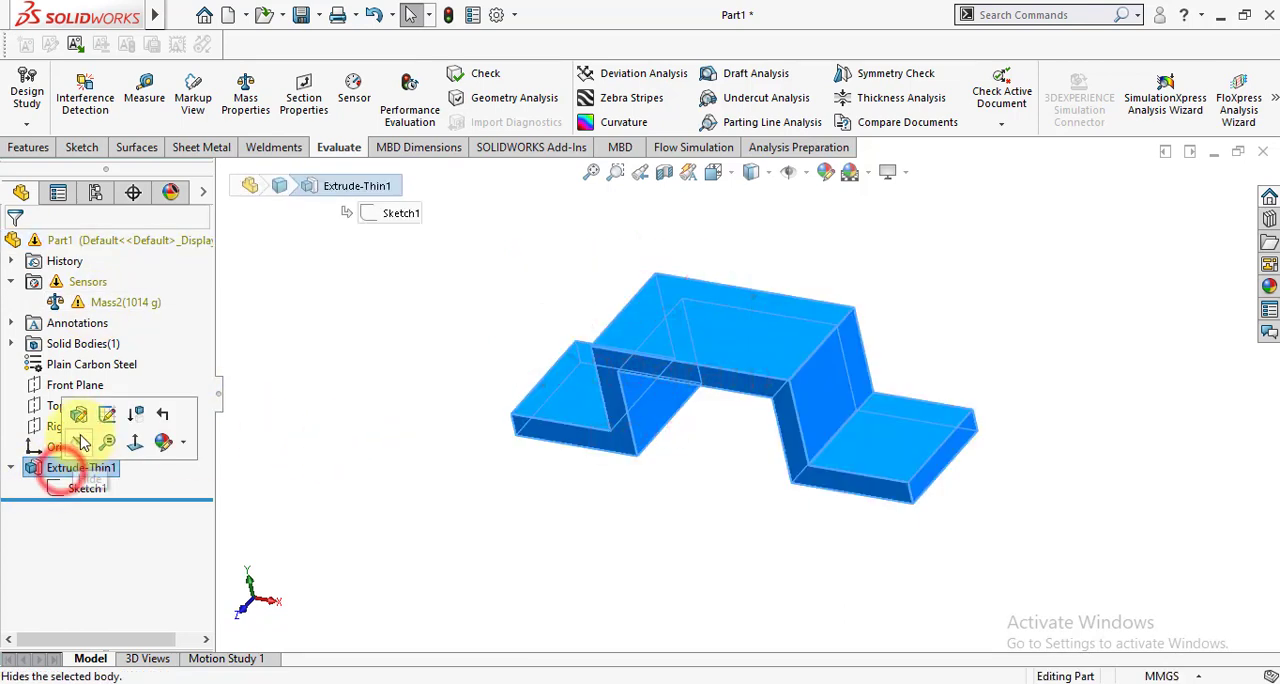
click(78, 413)
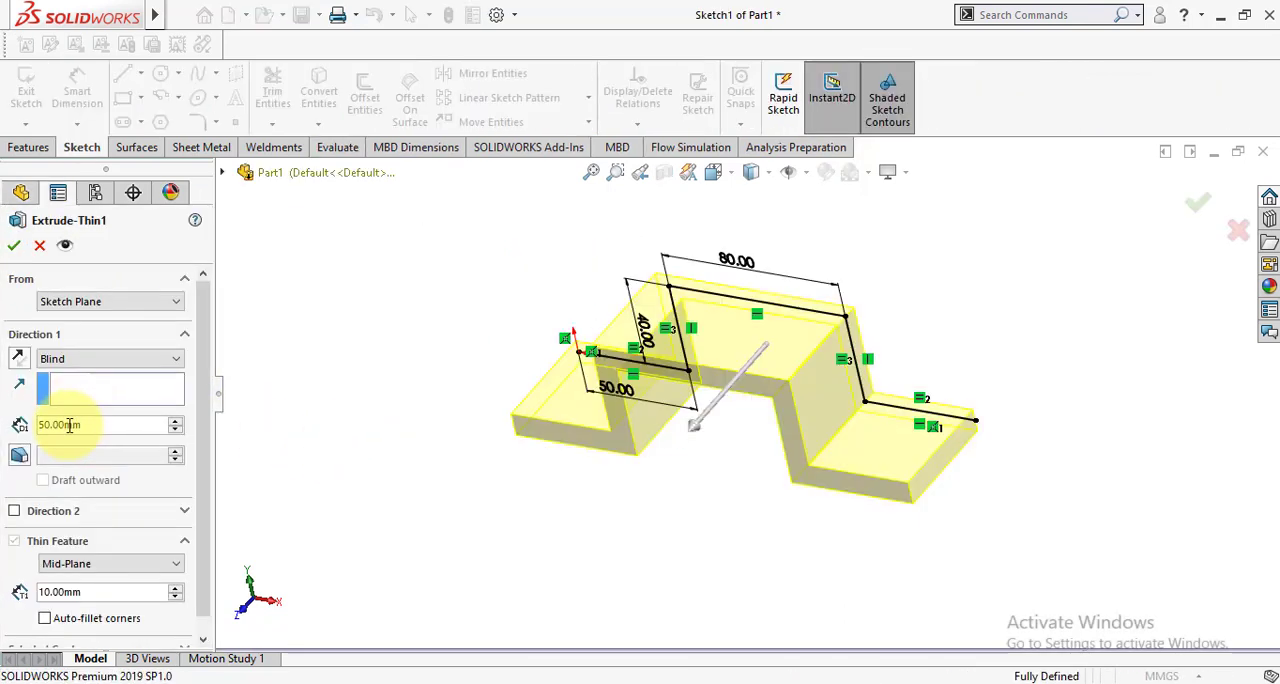
double_click(80, 425)
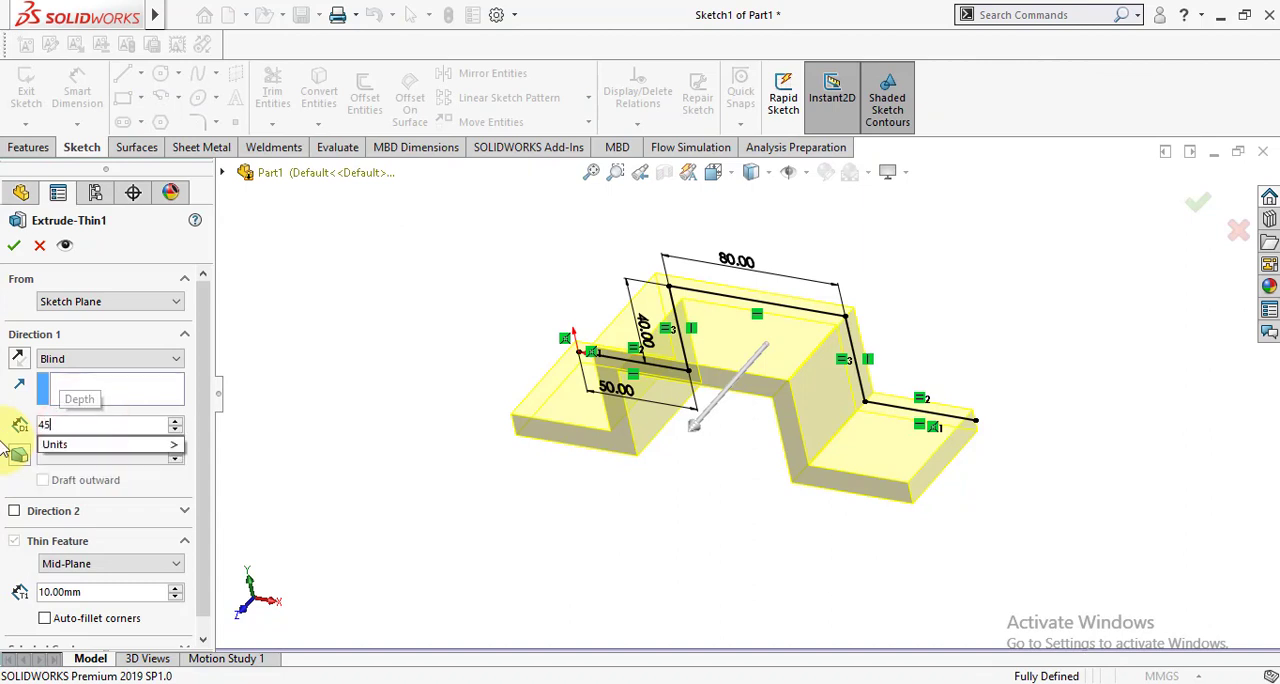
text(45)
key(Return)
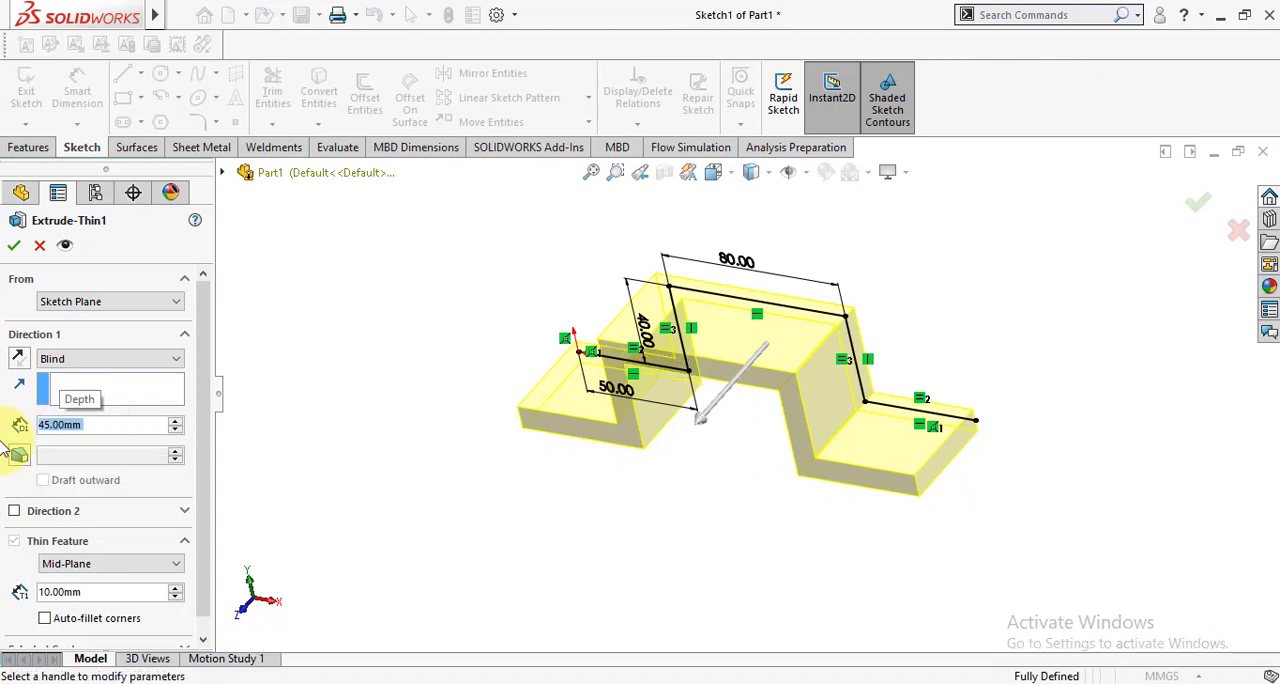
click(12, 247)
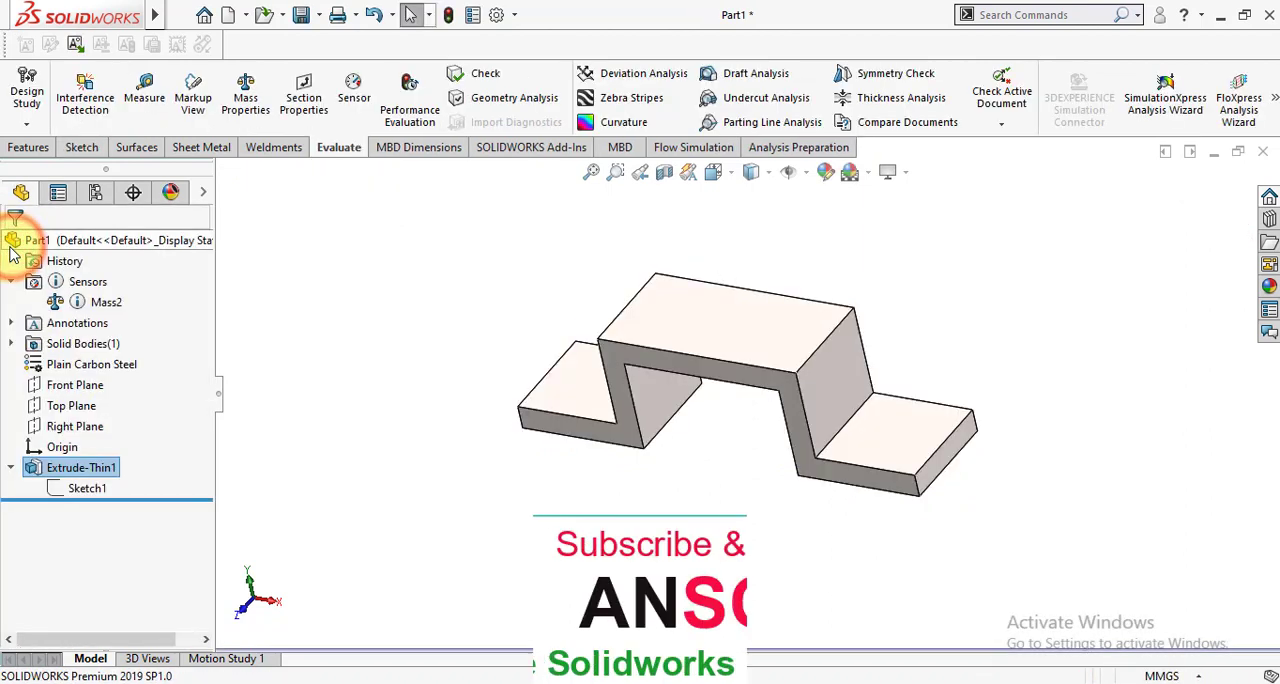
Rebuild the part to update the mass sensor for the new extrusion depth and check its reading.
click(449, 20)
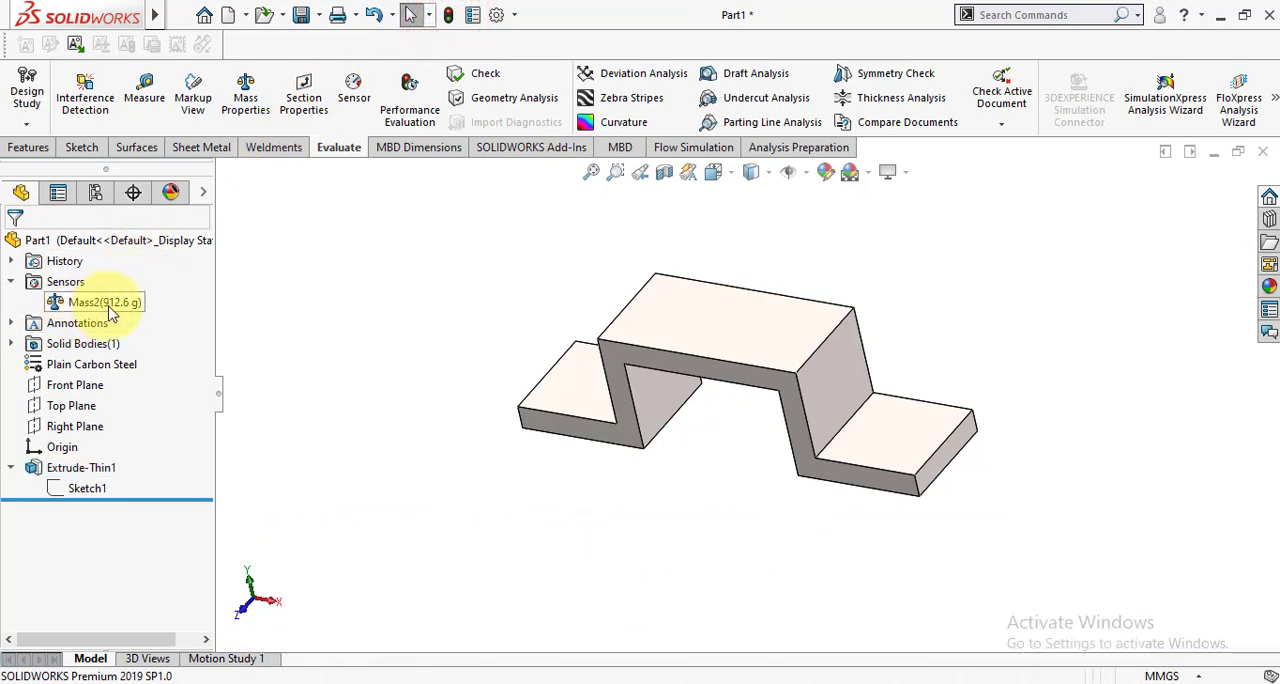
click(357, 397)
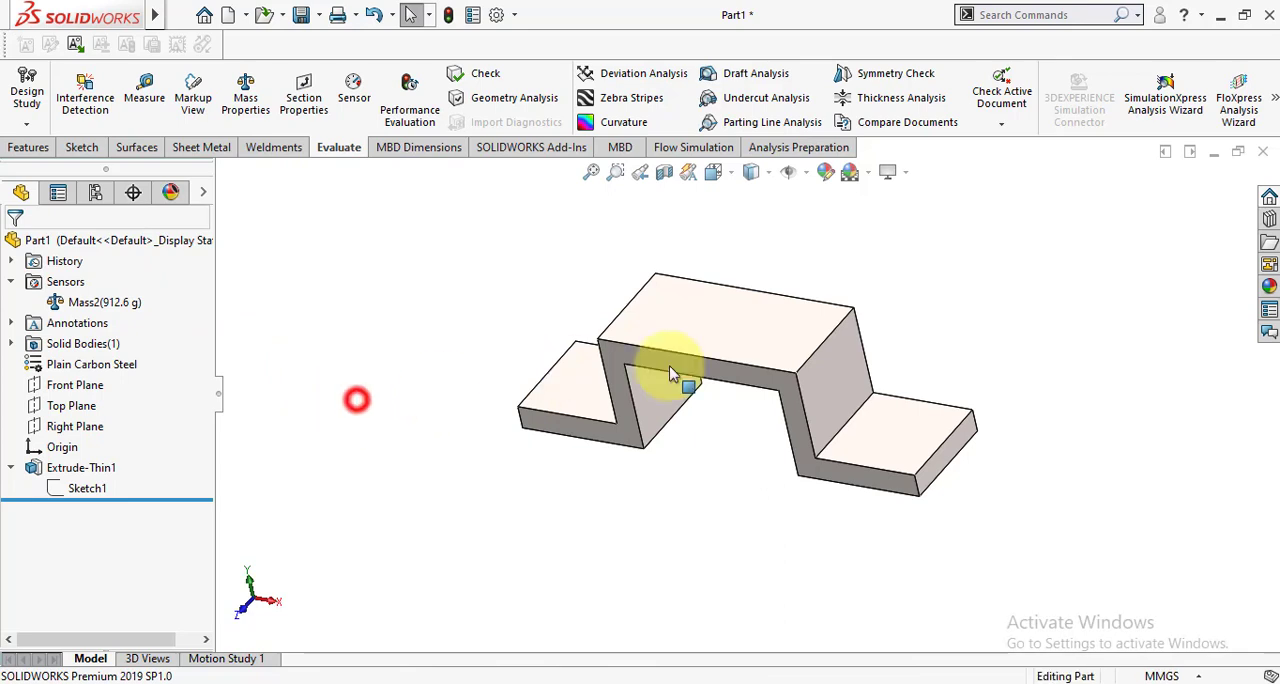
scroll(760, 290, down, 2)
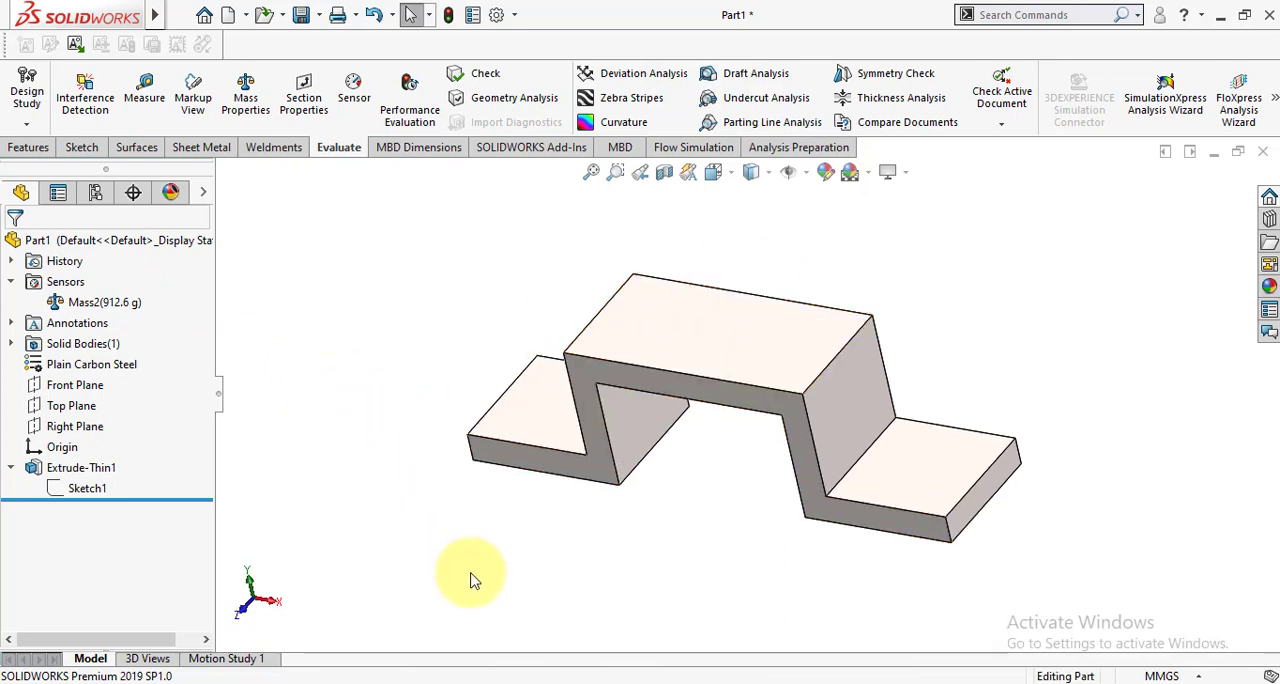